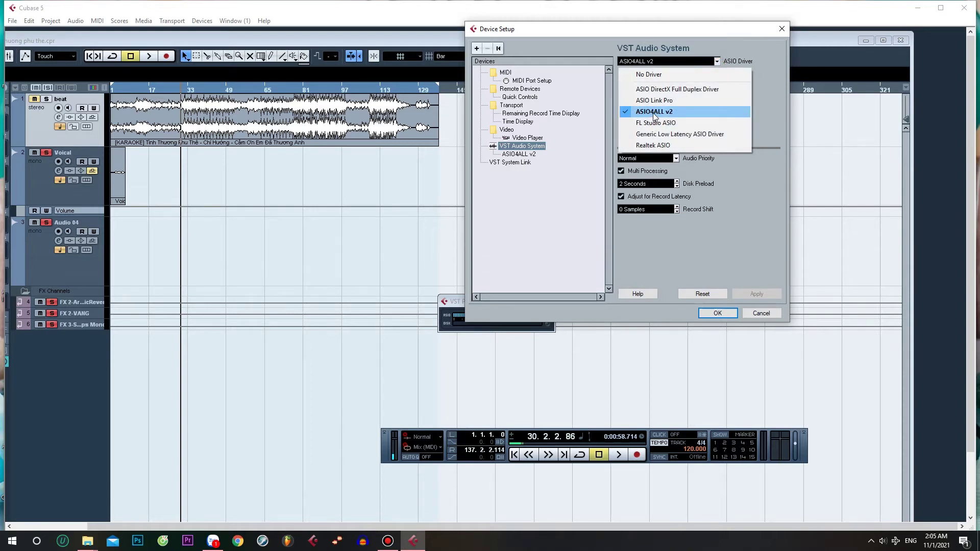
Switch the ASIO driver to ASIO4ALL v2, inspect the Realtek Audio entries in its control panel, and close the open setup and performance windows.
left_click(655, 113)
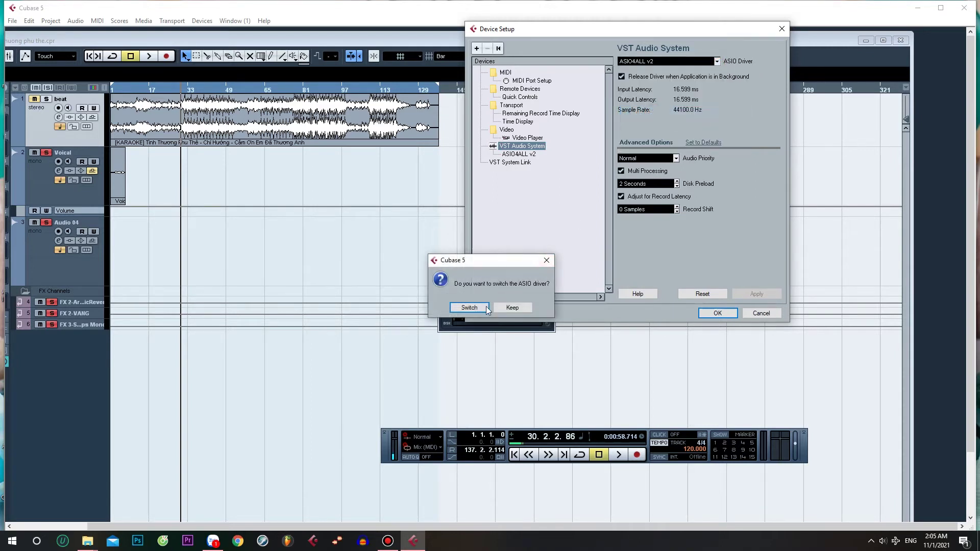
left_click(470, 308)
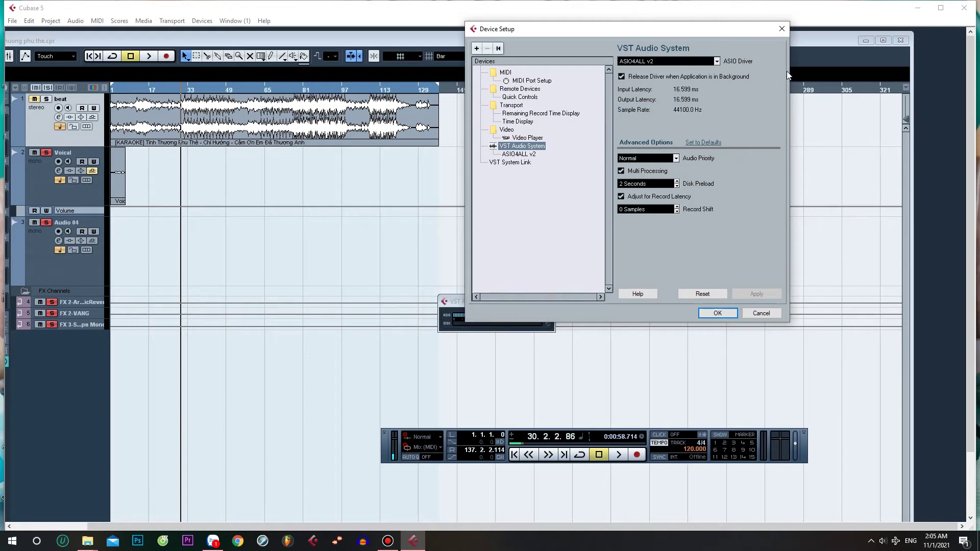
left_click(525, 155)
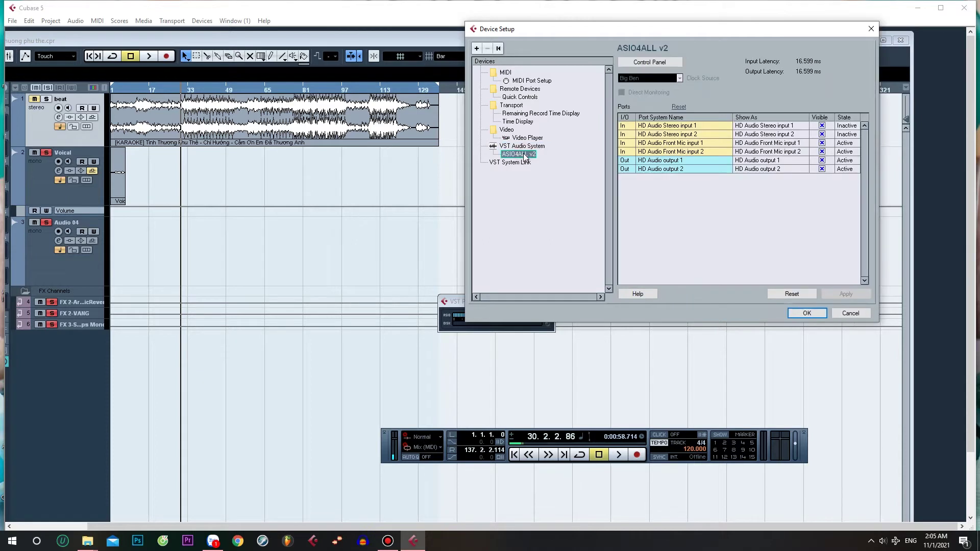
left_click(661, 63)
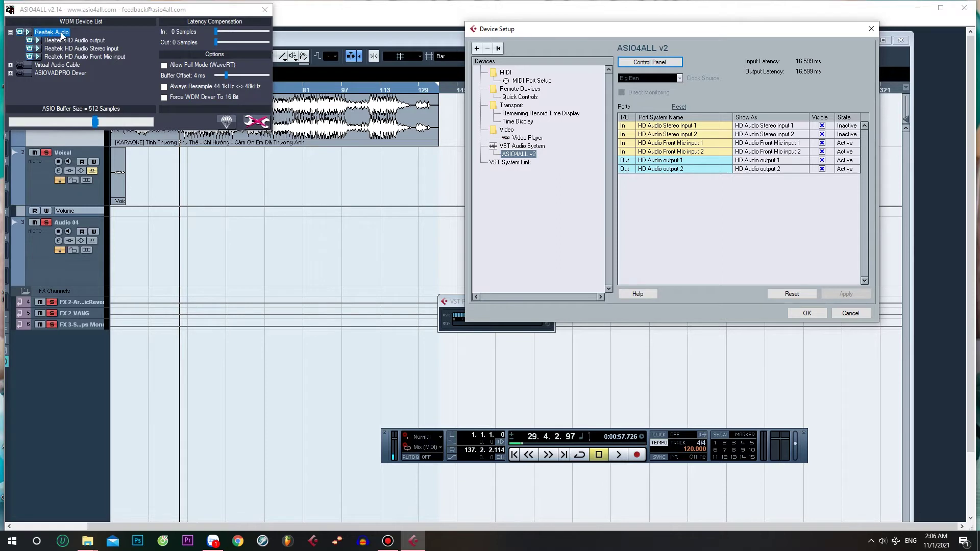
mouse_move(39, 41)
left_click(264, 9)
left_click(849, 313)
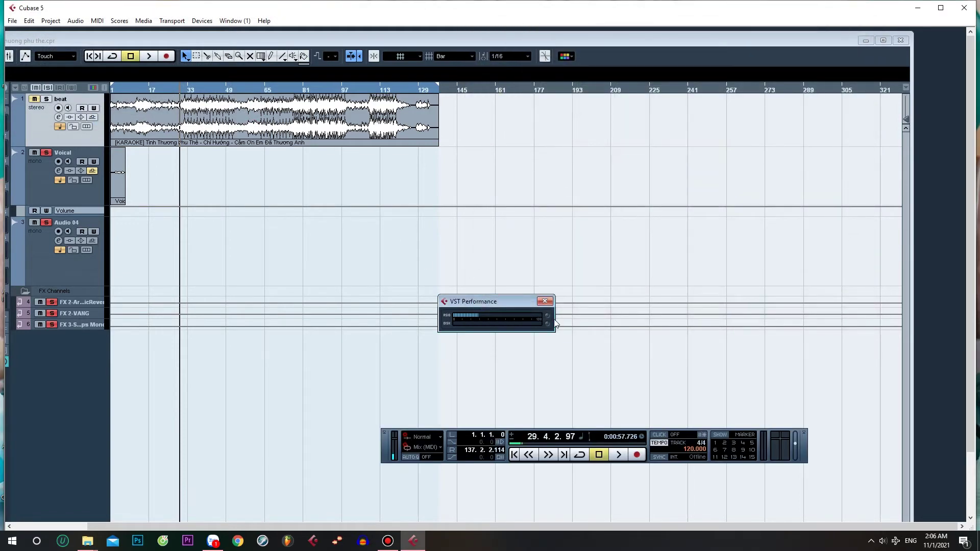
left_click(545, 302)
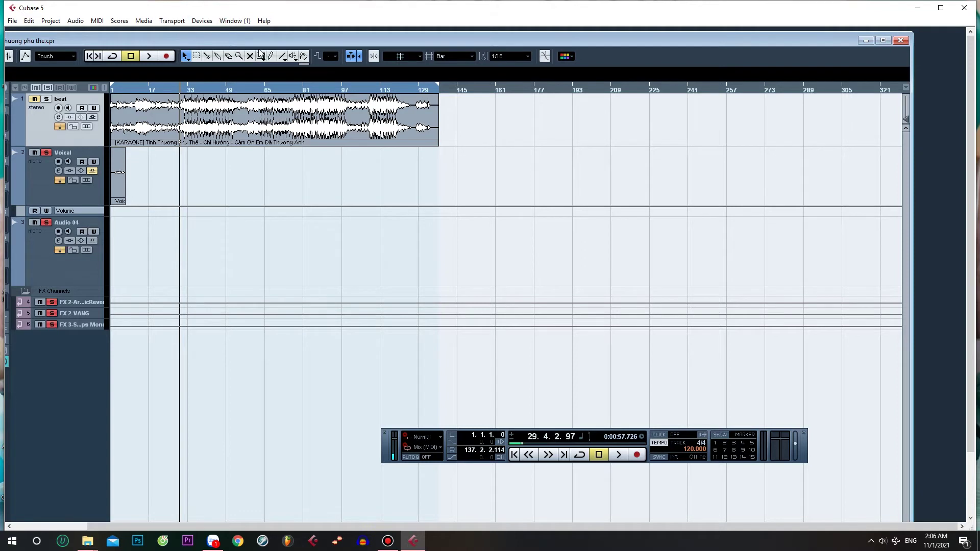
Remove the "beat" input bus from the VST Connections, even though the project uses it.
left_click(202, 20)
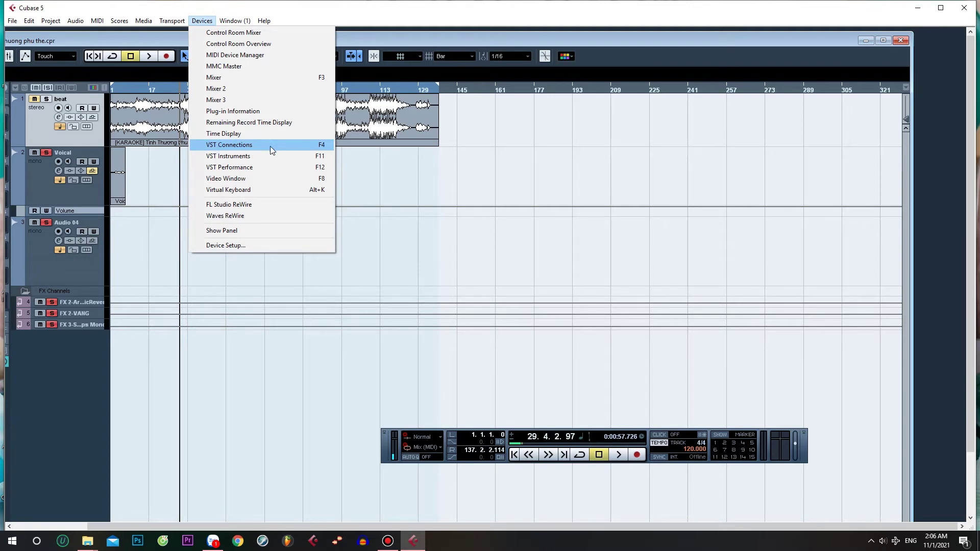
left_click(322, 145)
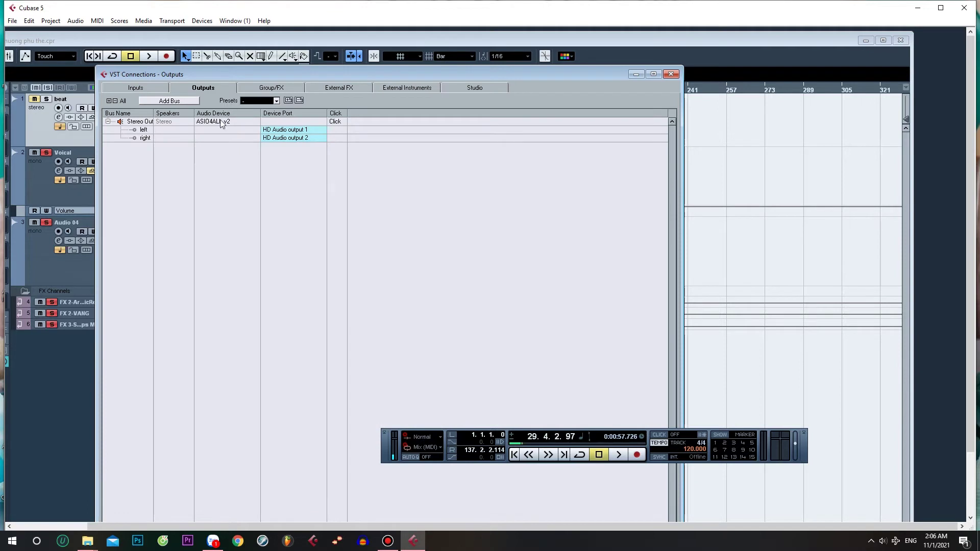
left_click(145, 88)
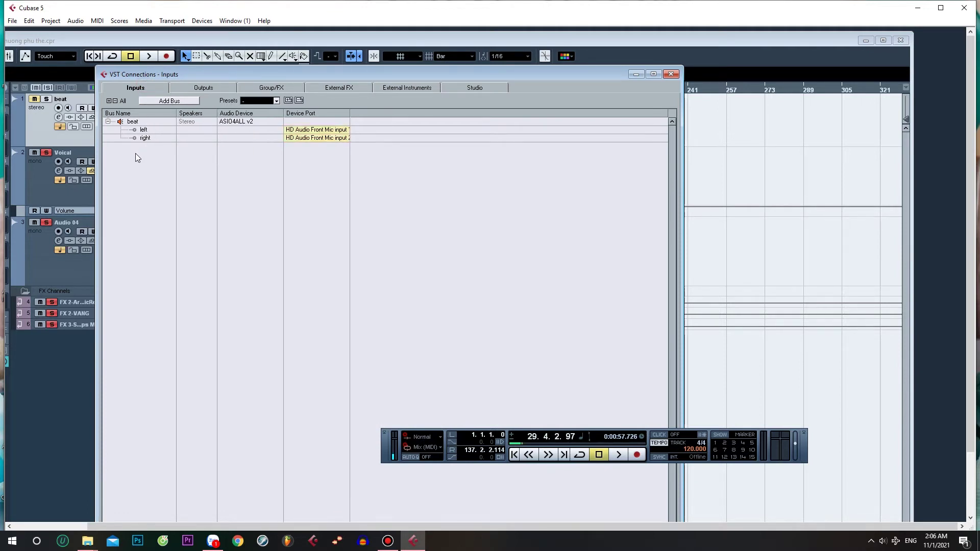
double_click(132, 122)
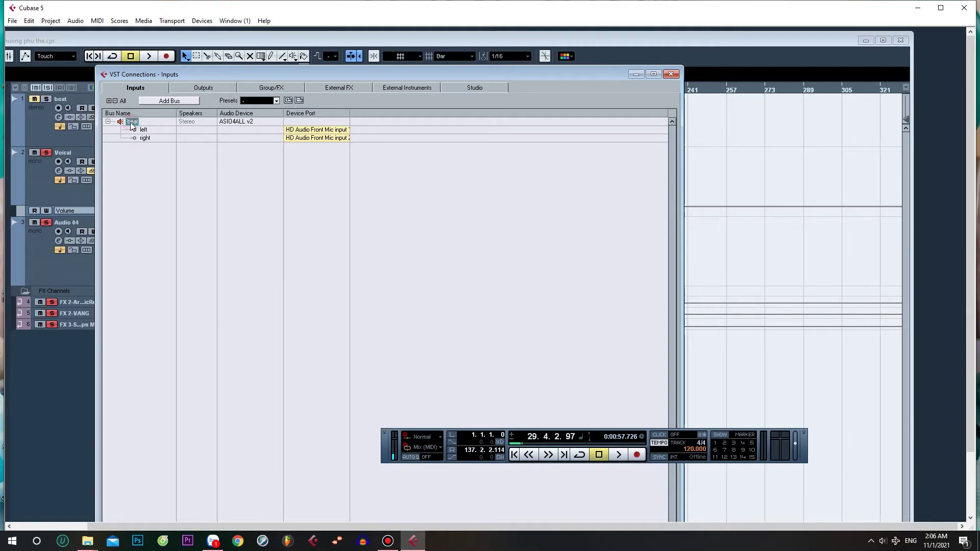
right_click(123, 127)
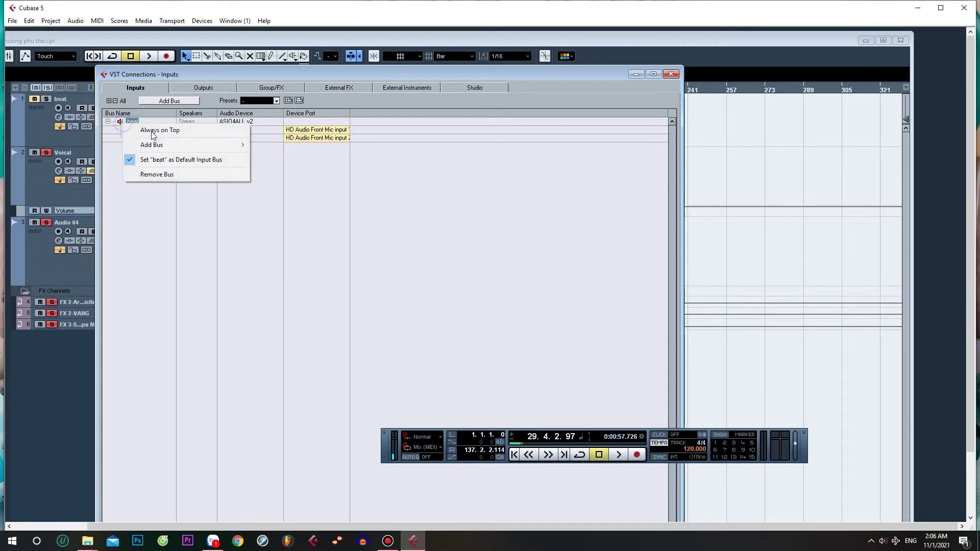
left_click(176, 176)
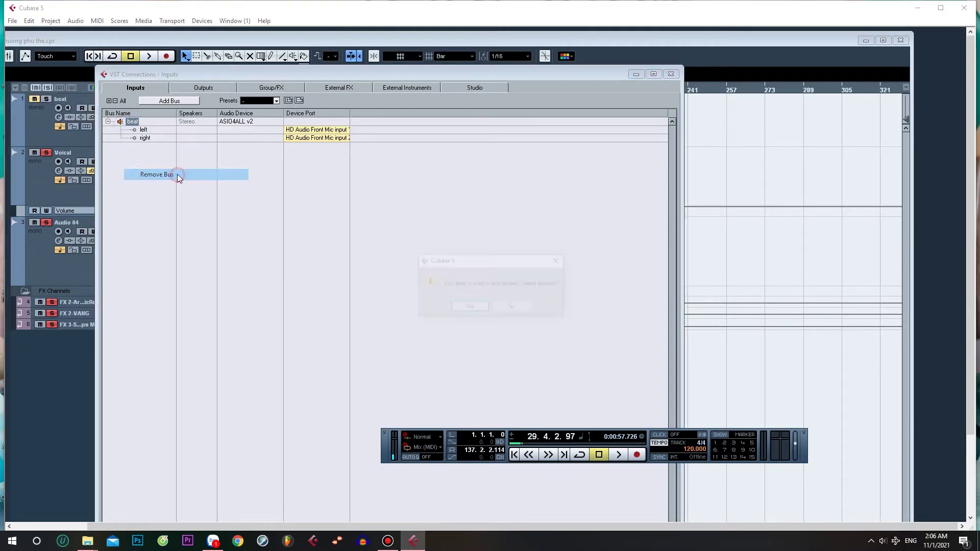
left_click(470, 308)
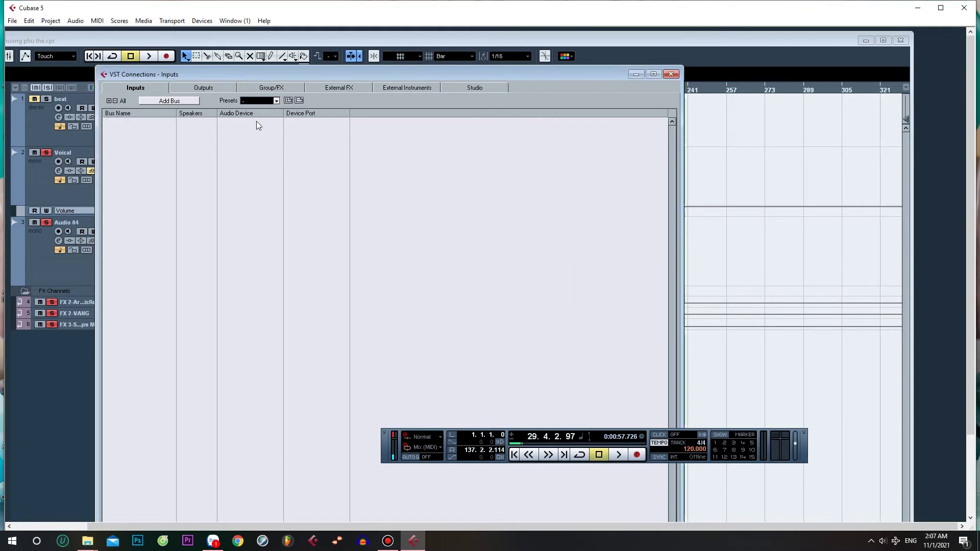
Add a new stereo input bus in the VST Connections.
right_click(127, 133)
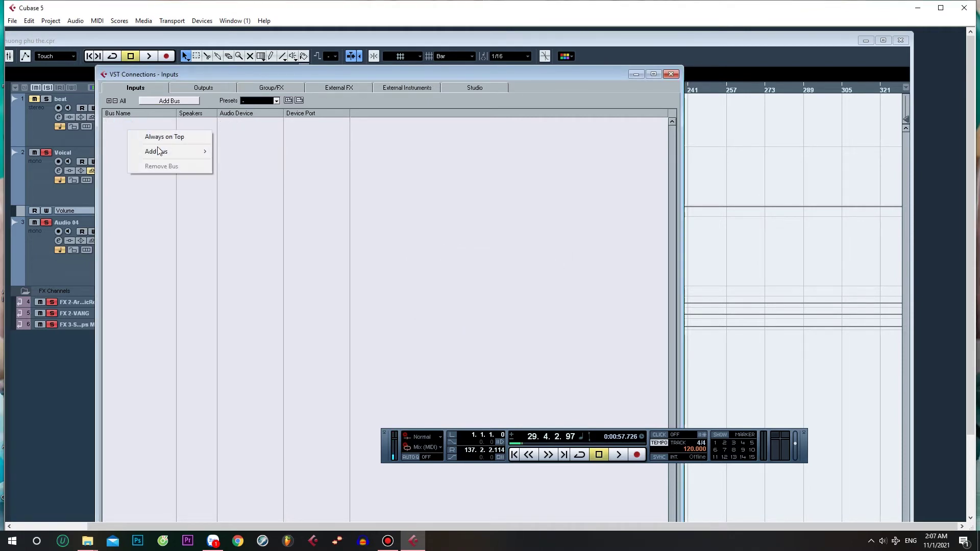
left_click(170, 101)
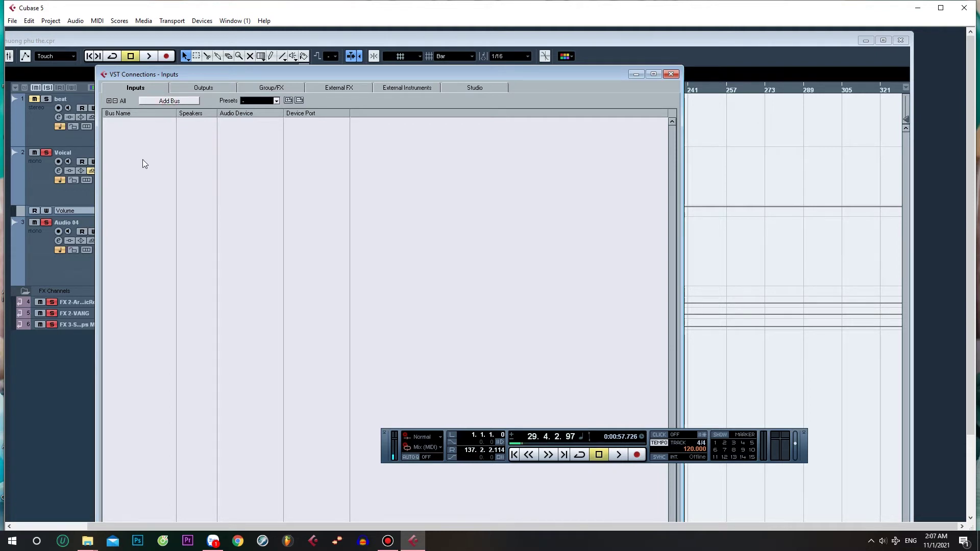
right_click(144, 140)
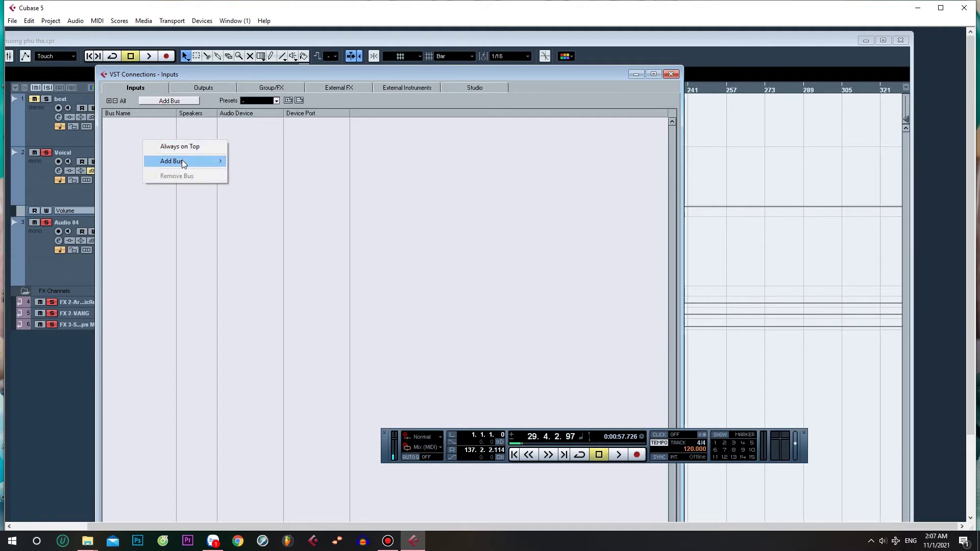
mouse_move(183, 163)
left_click(257, 174)
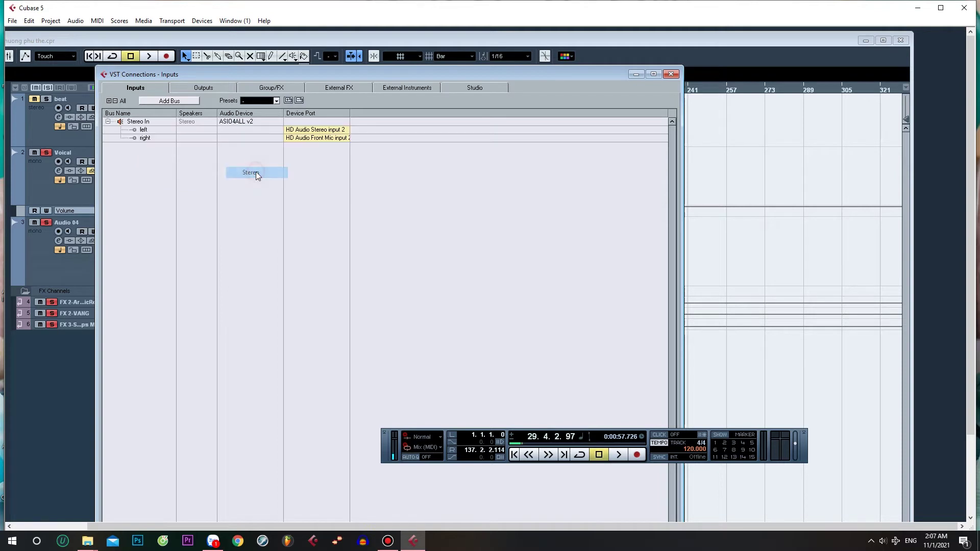
Assign the input bus to ASIO4ALL v2, with HD Audio Front Mic input 1 on the left channel and input 2 on the right.
left_click(237, 122)
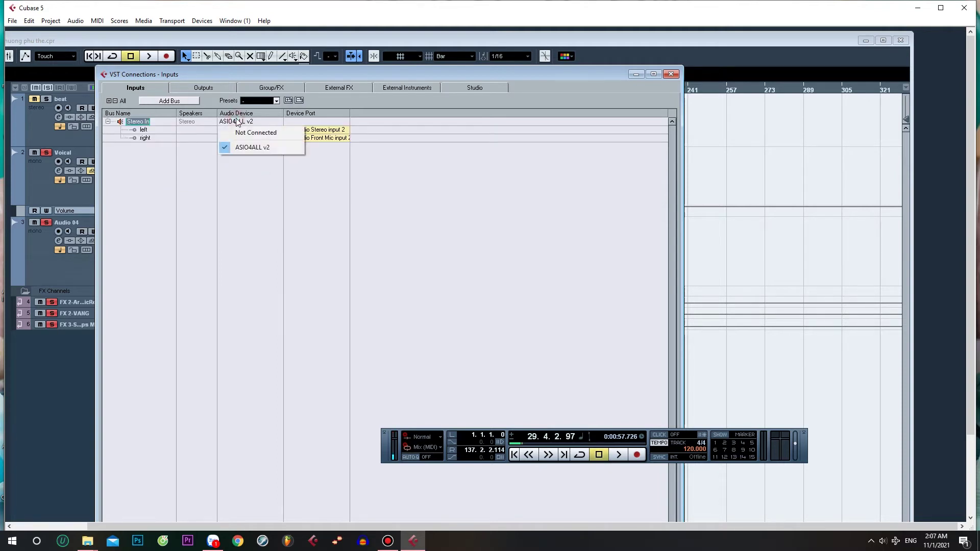
left_click(252, 148)
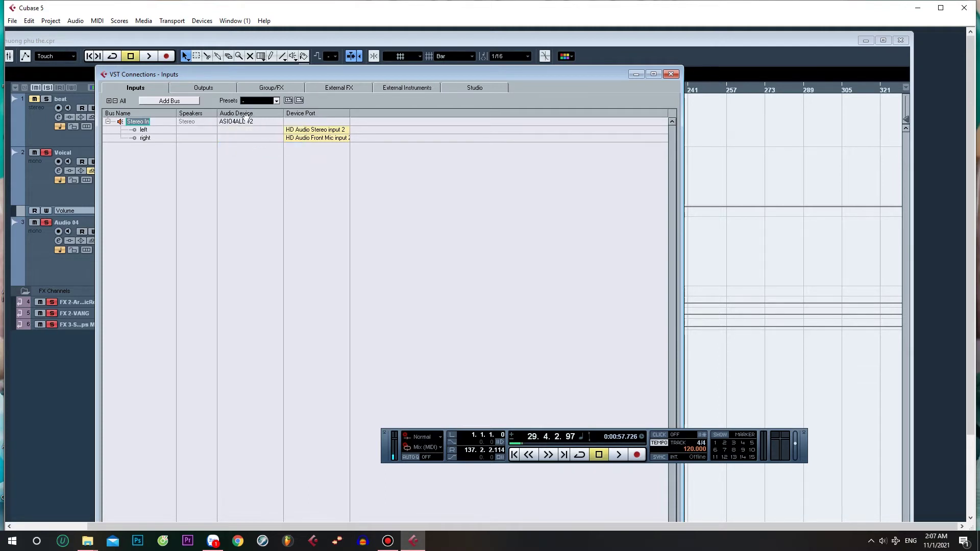
left_click(317, 130)
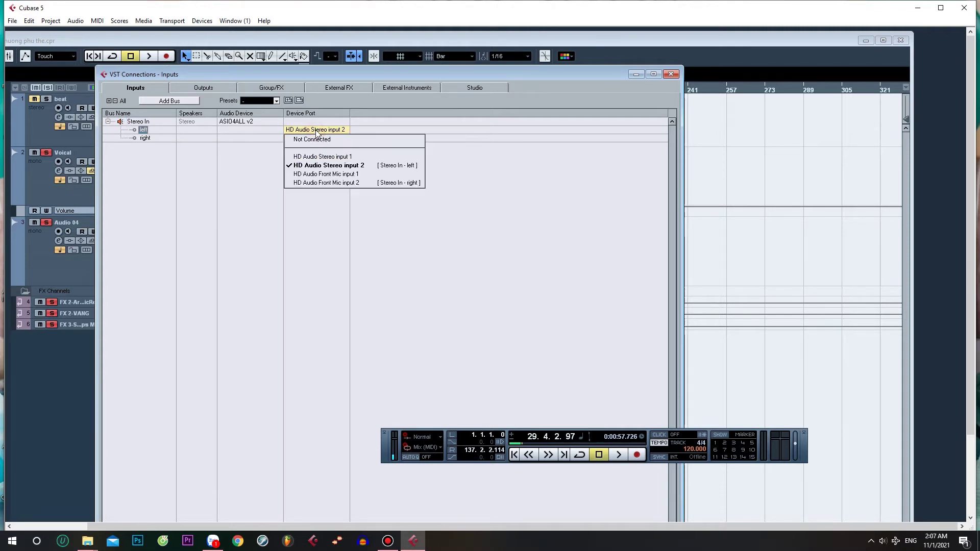
left_click(352, 174)
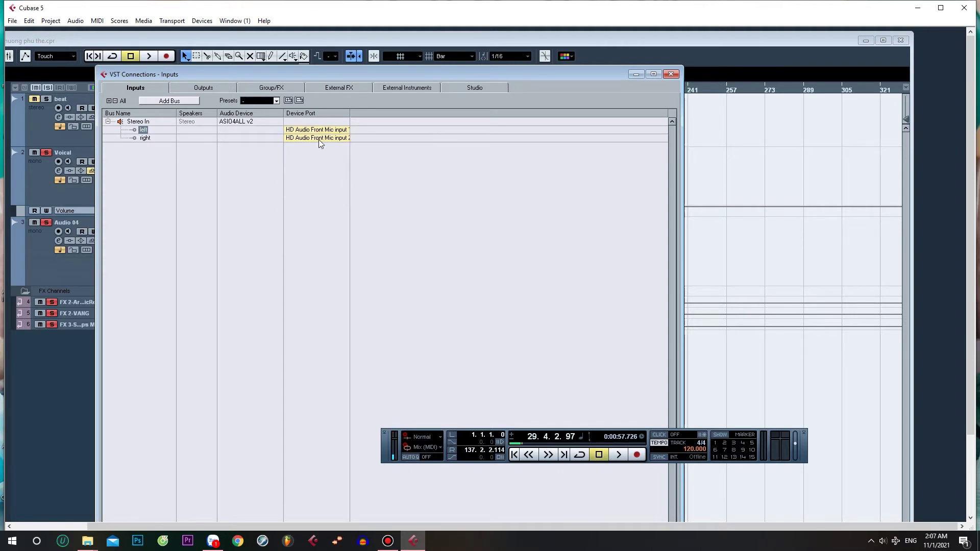
left_click(319, 139)
left_click(351, 191)
Remove the Stereo Out bus from the output connections, even though the project uses it.
left_click(212, 90)
left_click(138, 123)
right_click(139, 124)
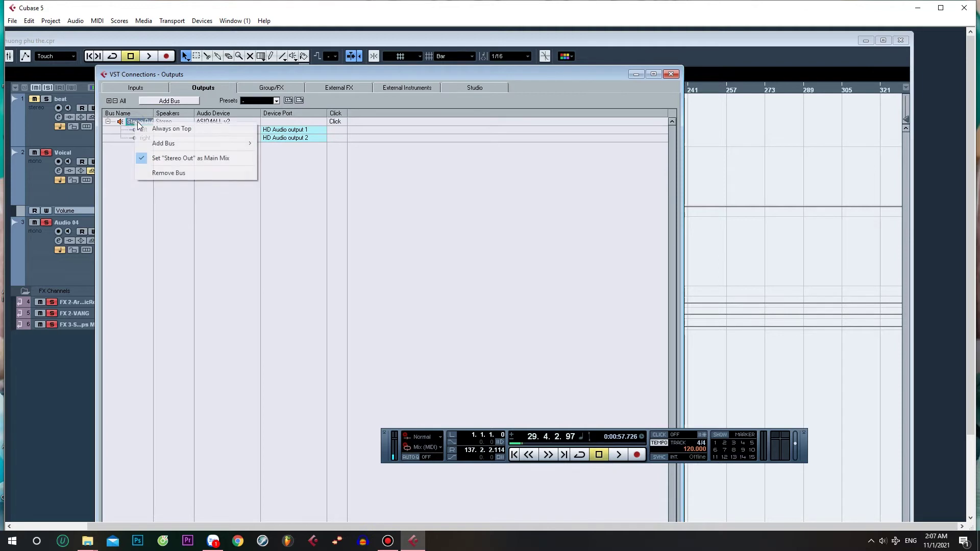
left_click(169, 173)
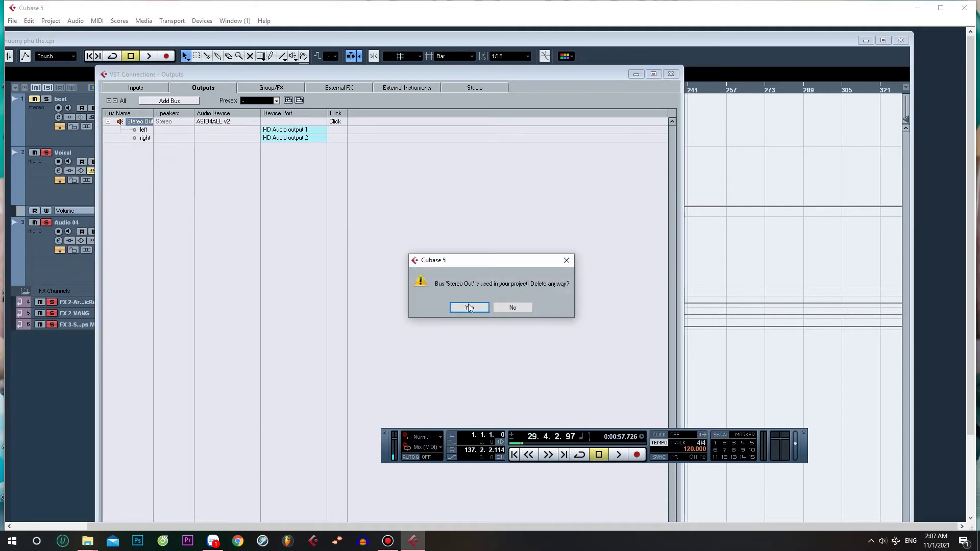
left_click(470, 308)
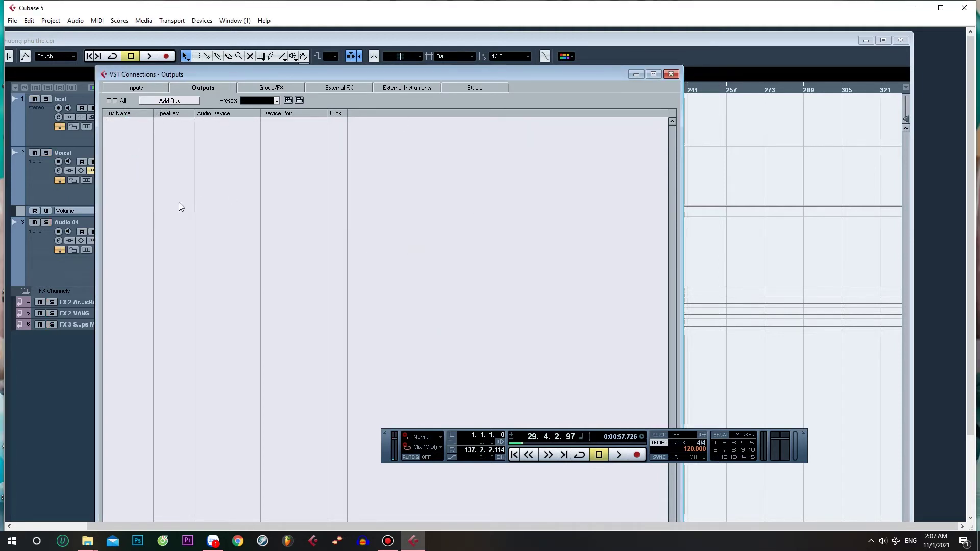
Add one output bus with the Stereo configuration.
left_click(170, 101)
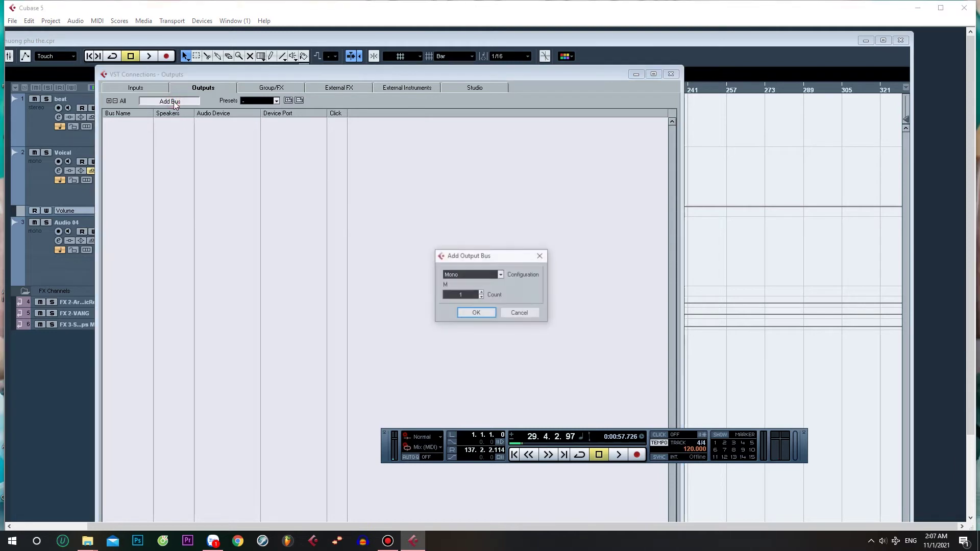
left_click(501, 275)
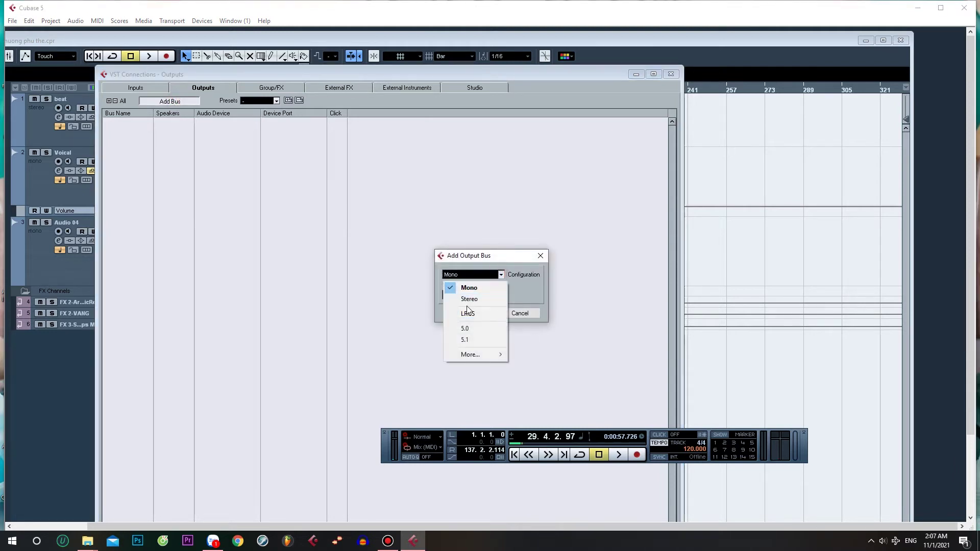
left_click(467, 300)
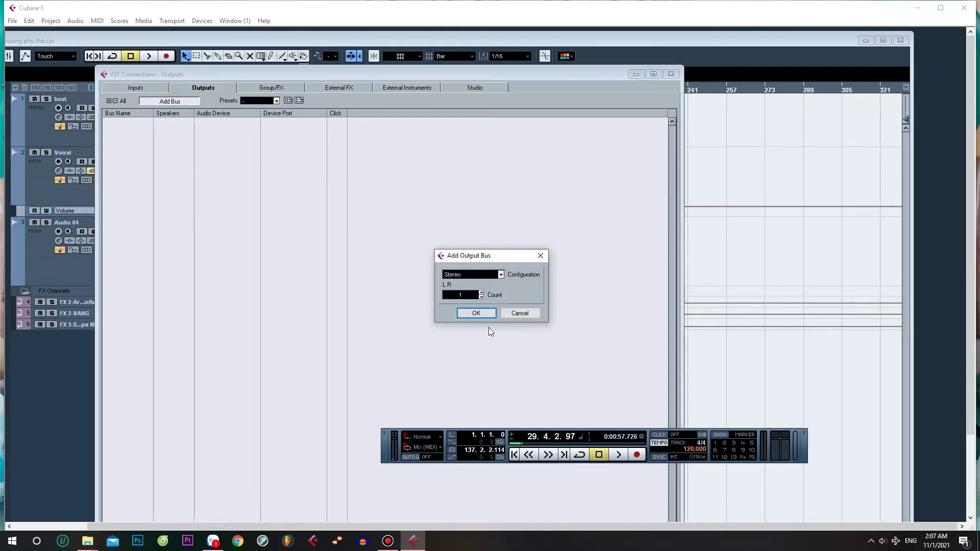
left_click(476, 313)
right_click(119, 178)
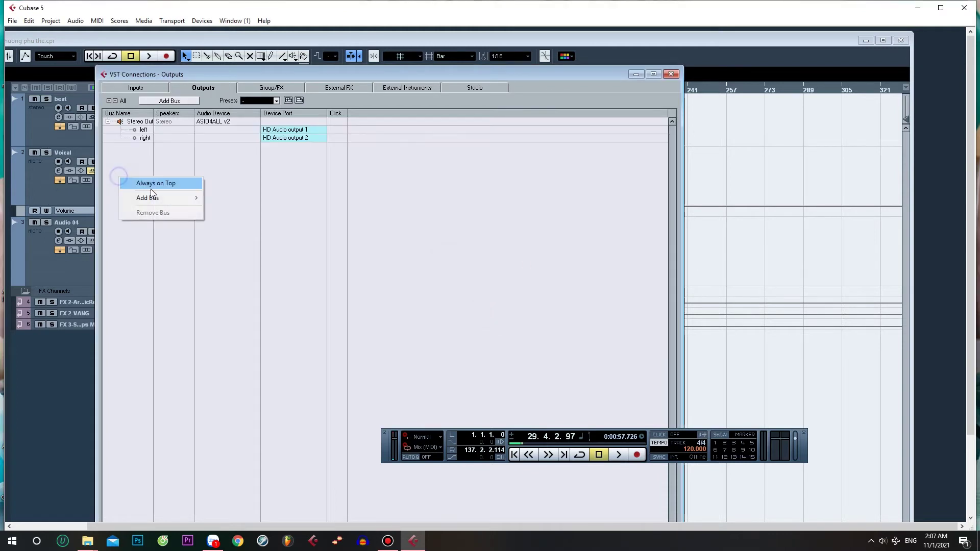
mouse_move(163, 198)
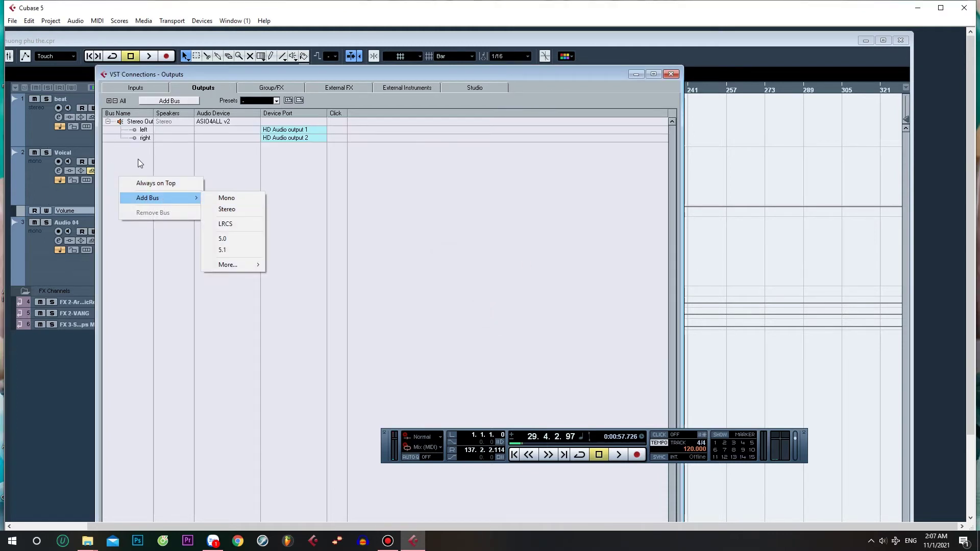
left_click(136, 160)
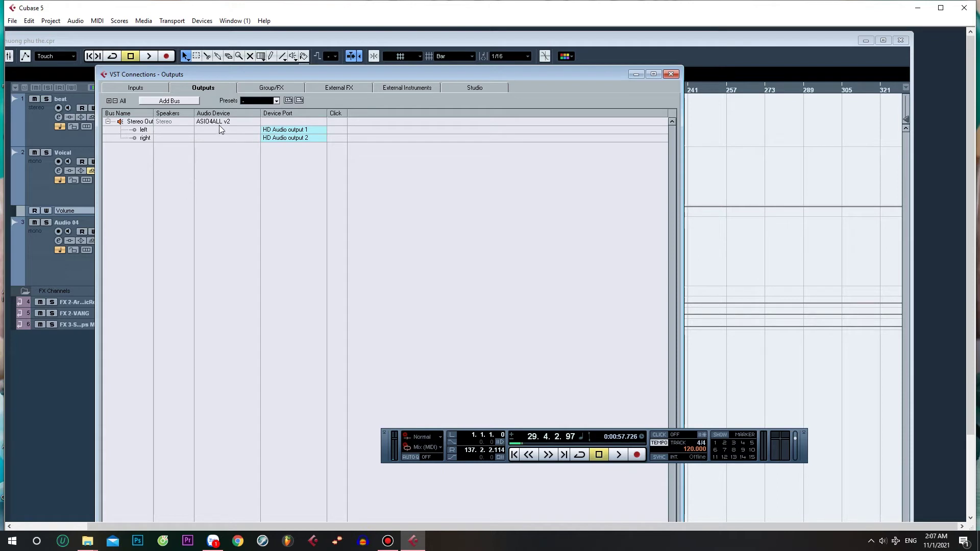
Select ASIO4ALL v2 as the output bus's audio device, check the left channel's port choices, and close VST Connections.
left_click(219, 125)
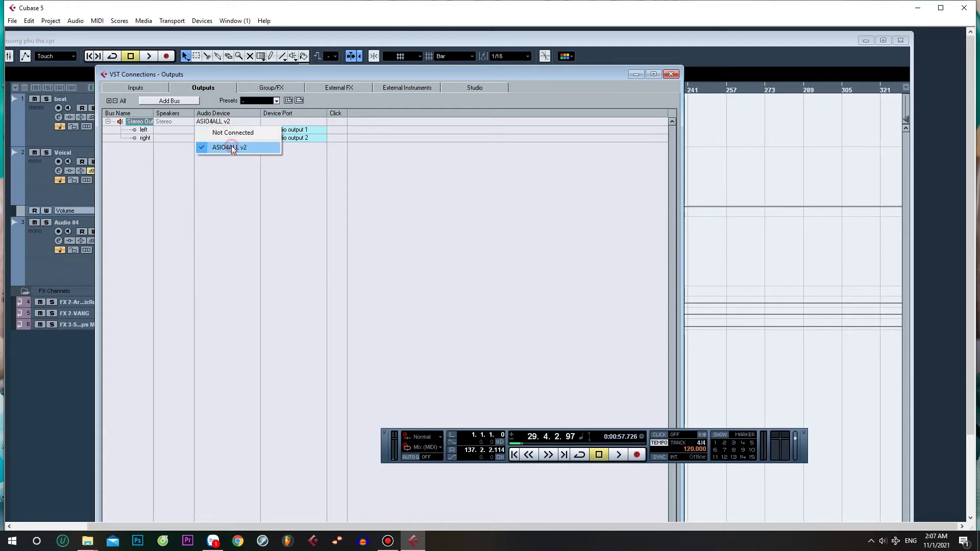
left_click(233, 147)
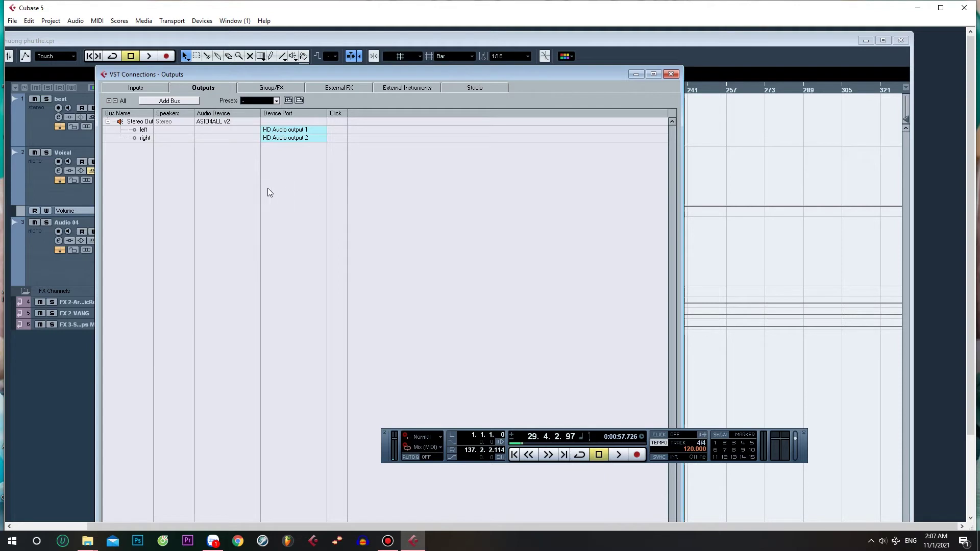
left_click(281, 132)
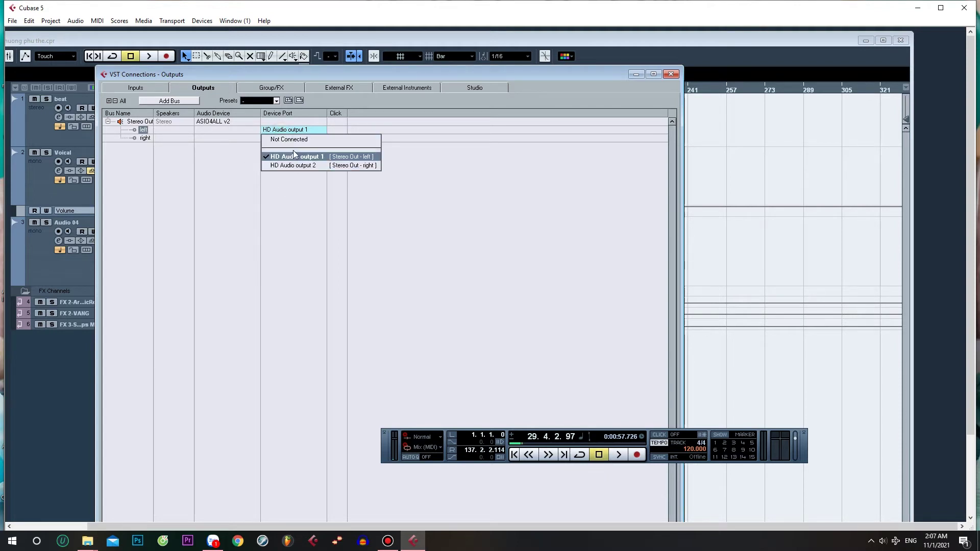
left_click(304, 199)
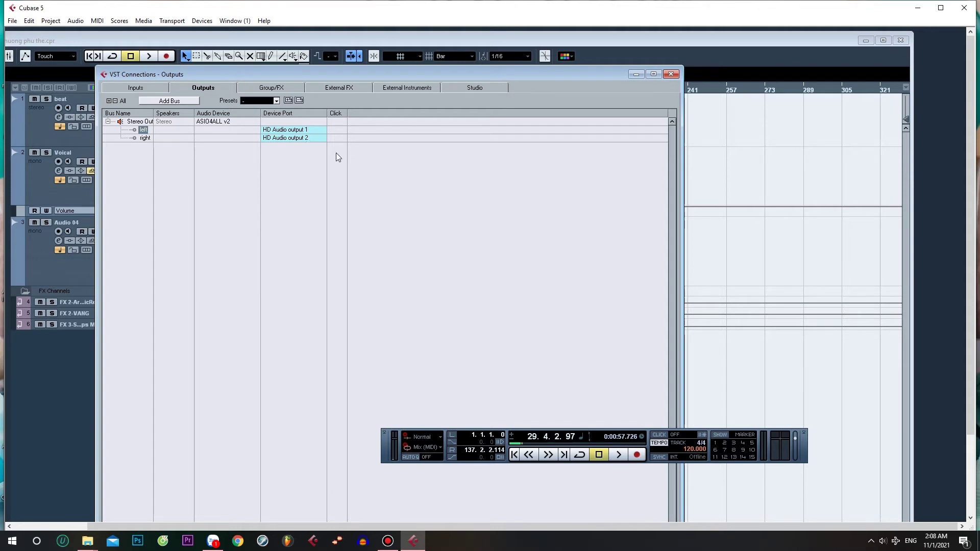
left_click(671, 74)
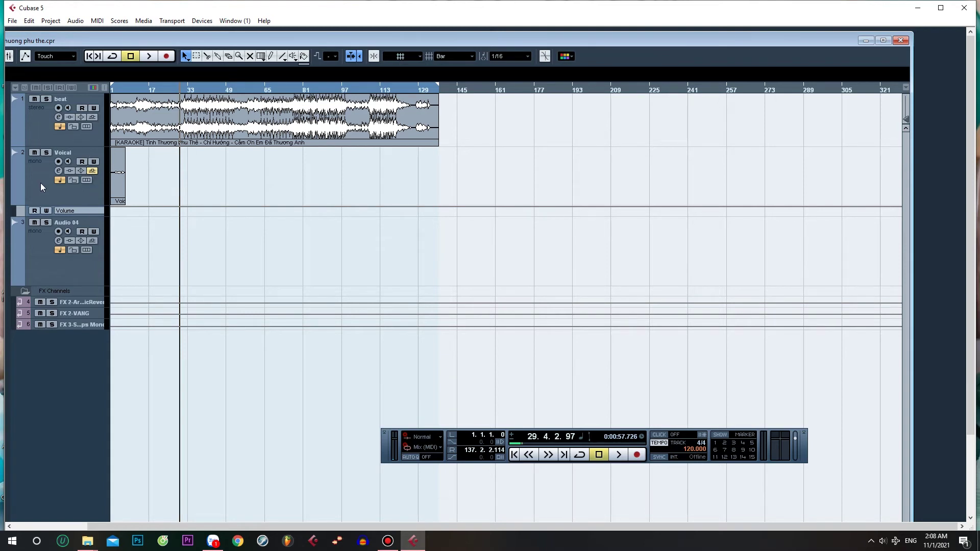
Remove the beat, Voical and Audio 04 tracks from the project.
right_click(41, 132)
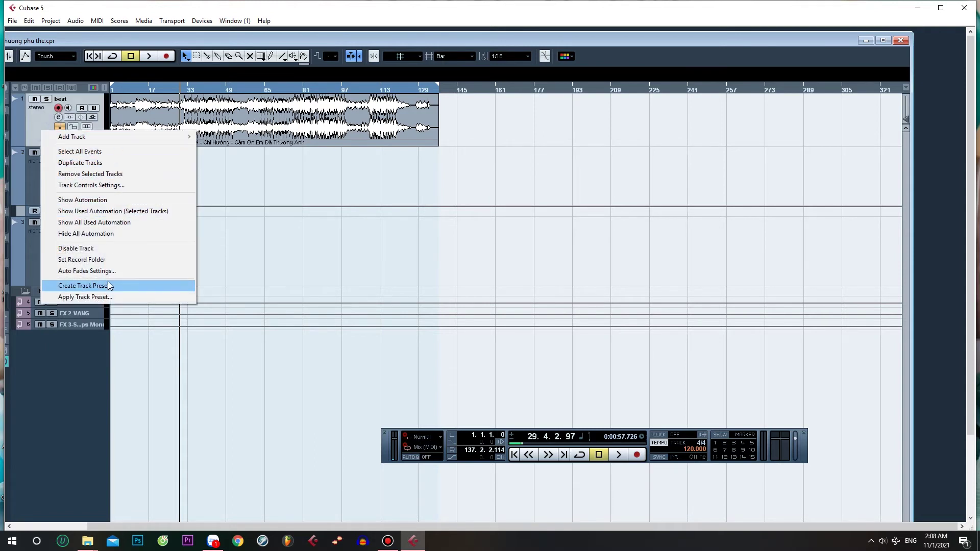
left_click(120, 174)
right_click(48, 141)
left_click(123, 183)
right_click(38, 149)
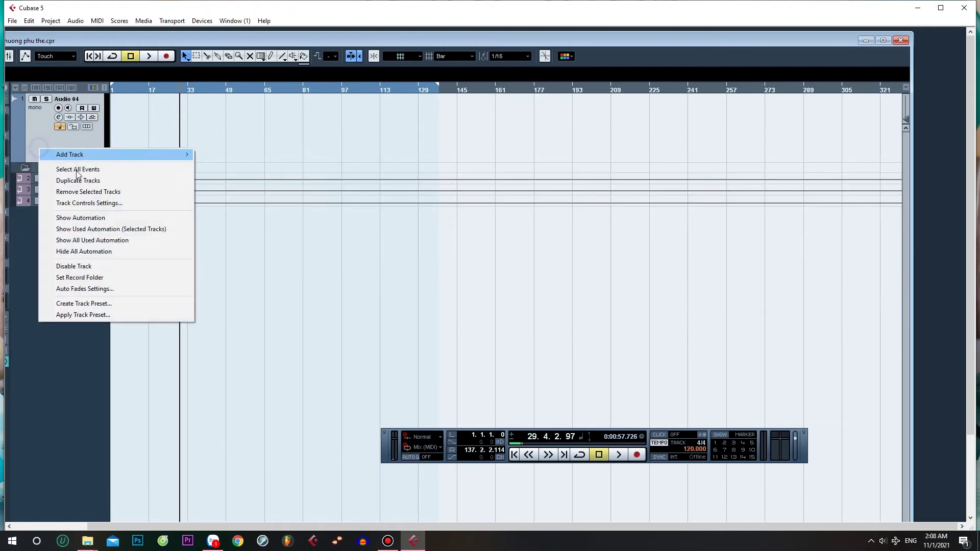
left_click(95, 193)
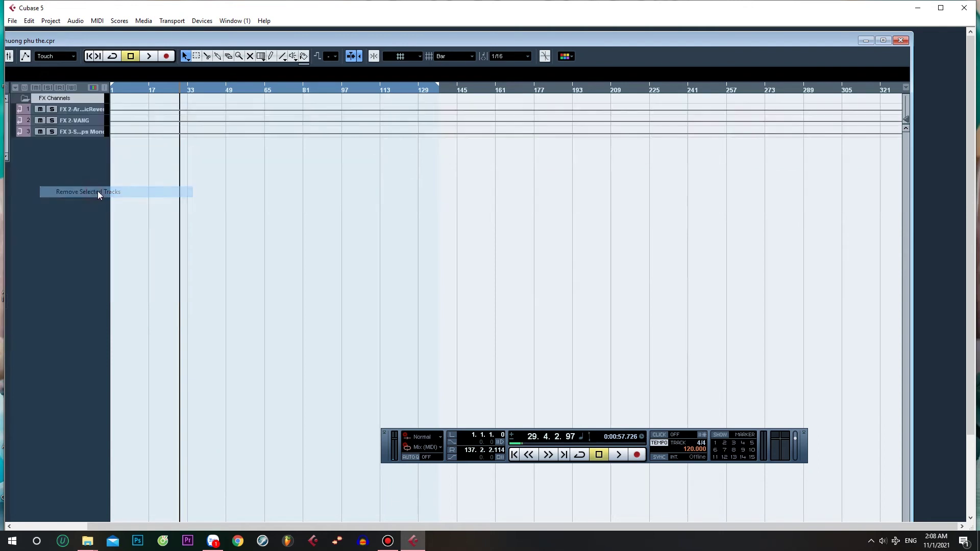
Remove all three FX channel tracks and the FX Channels folder from the track list.
right_click(65, 108)
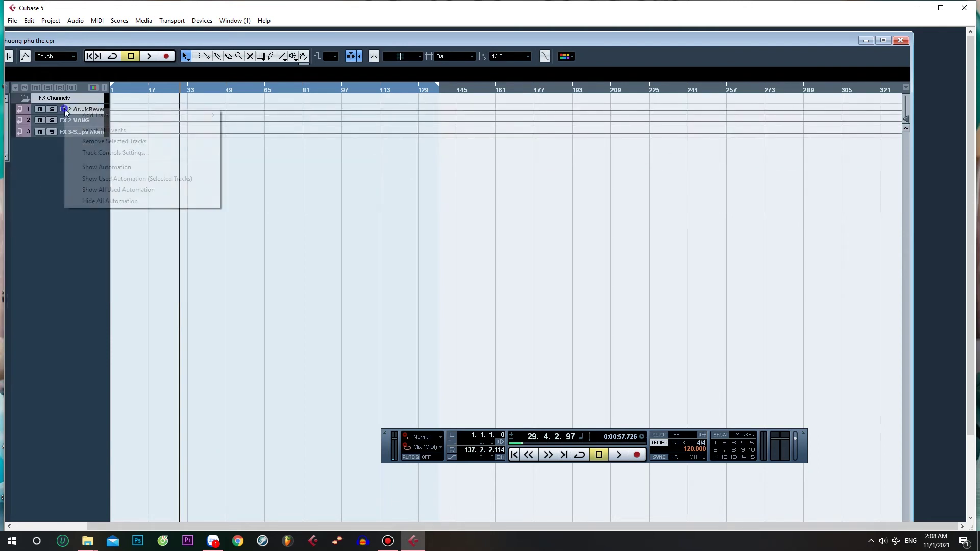
left_click(100, 142)
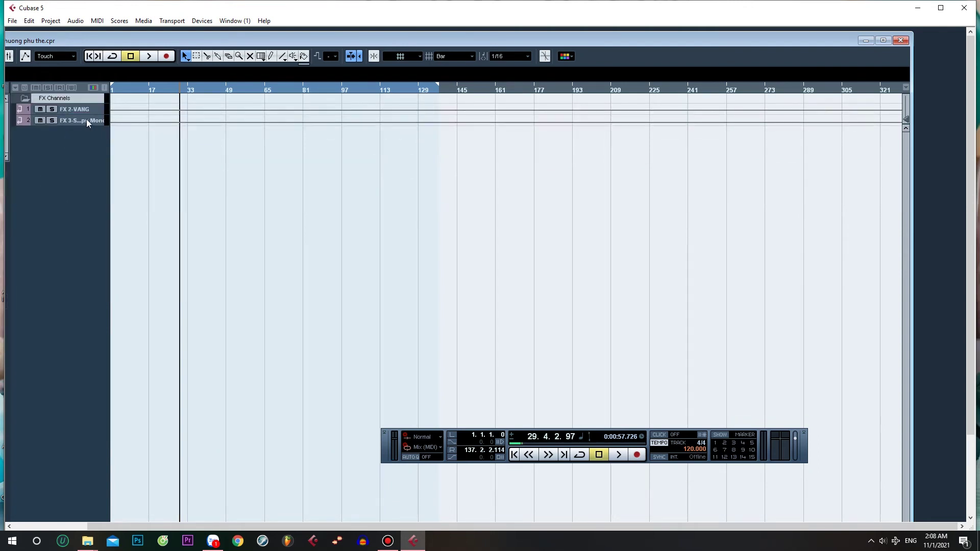
right_click(84, 112)
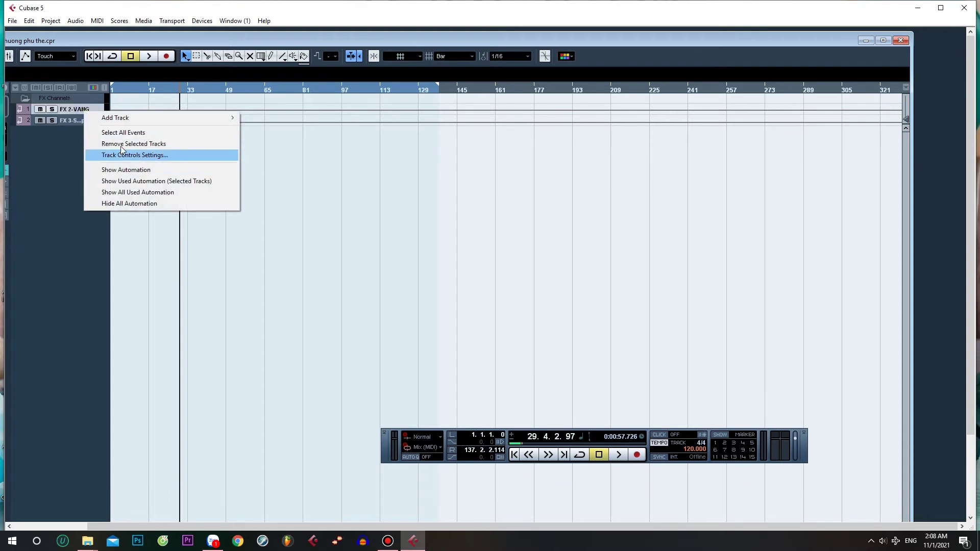
left_click(121, 145)
right_click(90, 115)
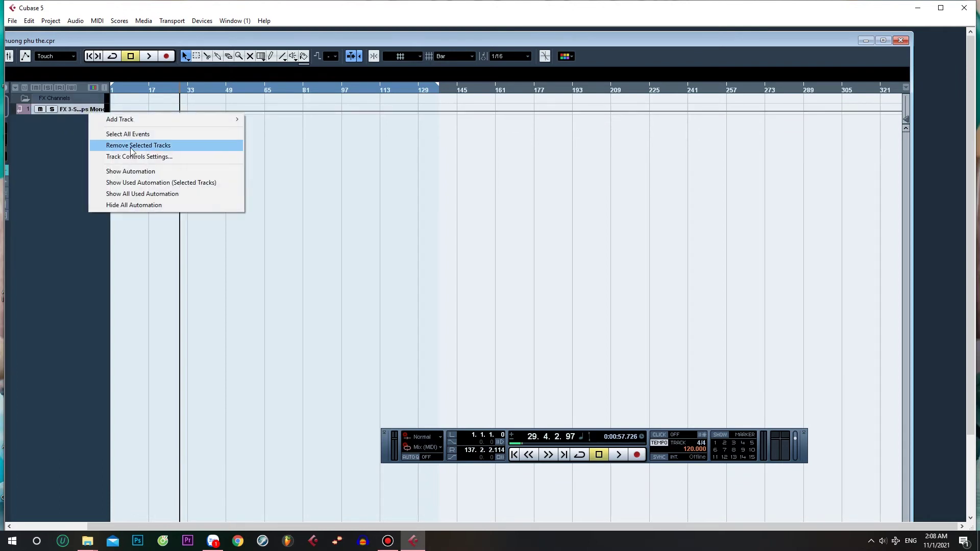
left_click(132, 148)
right_click(78, 100)
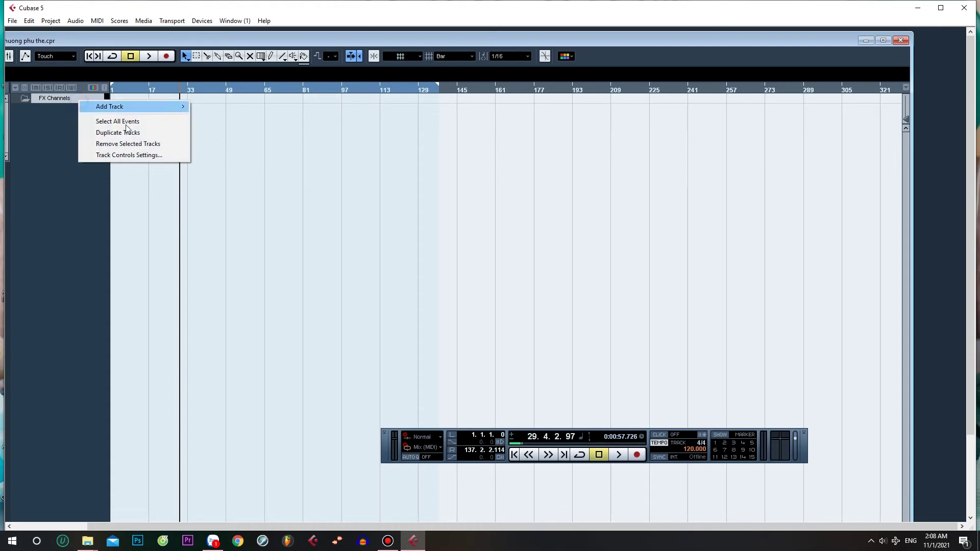
left_click(128, 144)
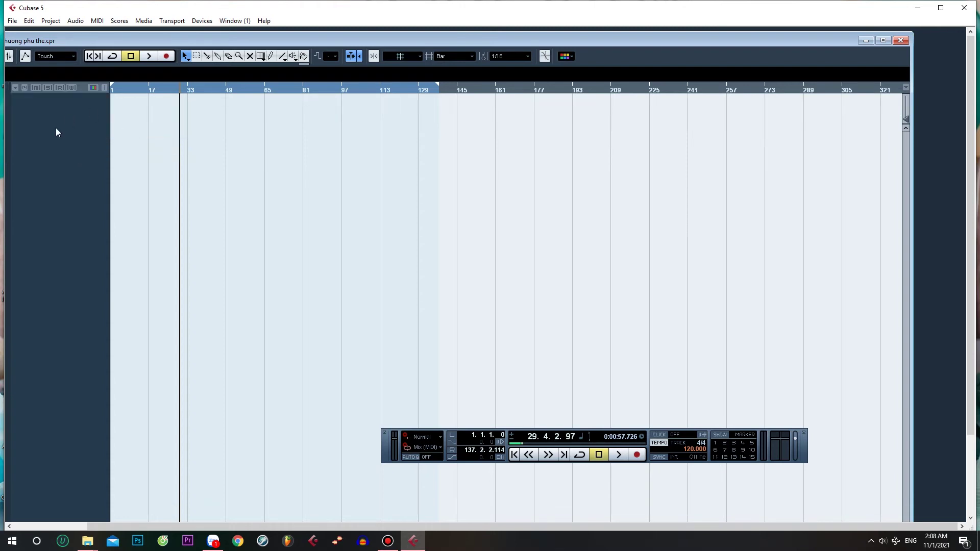
Add one stereo audio track and enlarge its height so its track controls show.
right_click(71, 126)
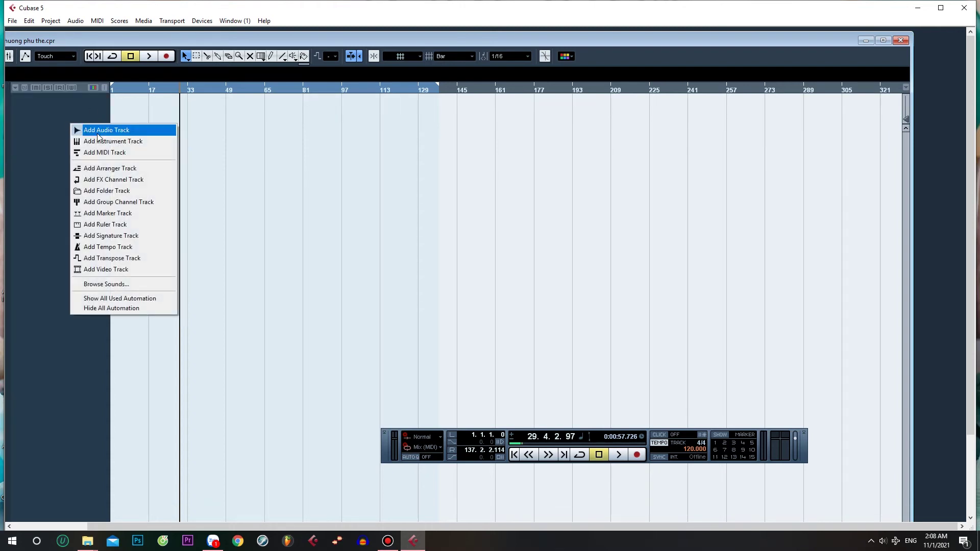
left_click(149, 130)
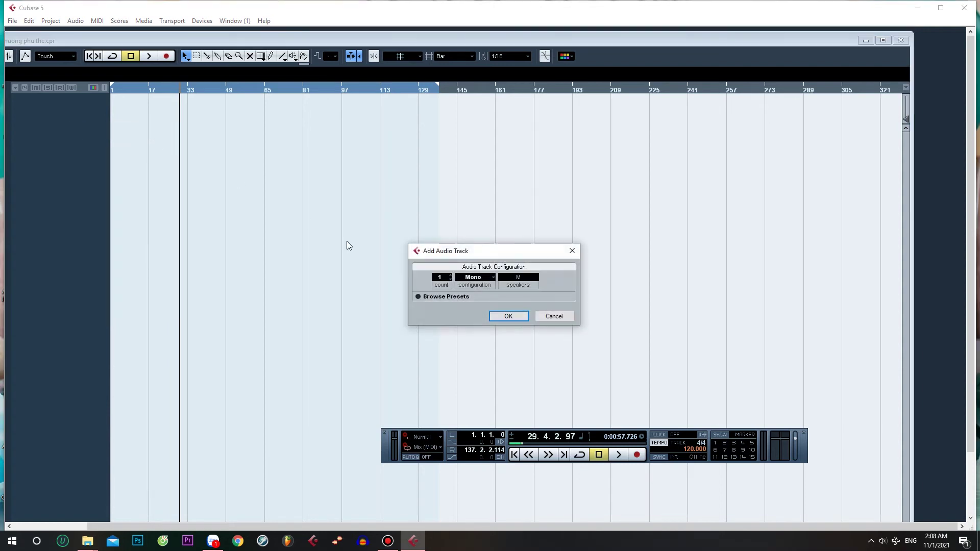
left_click(490, 279)
left_click(495, 303)
left_click(508, 317)
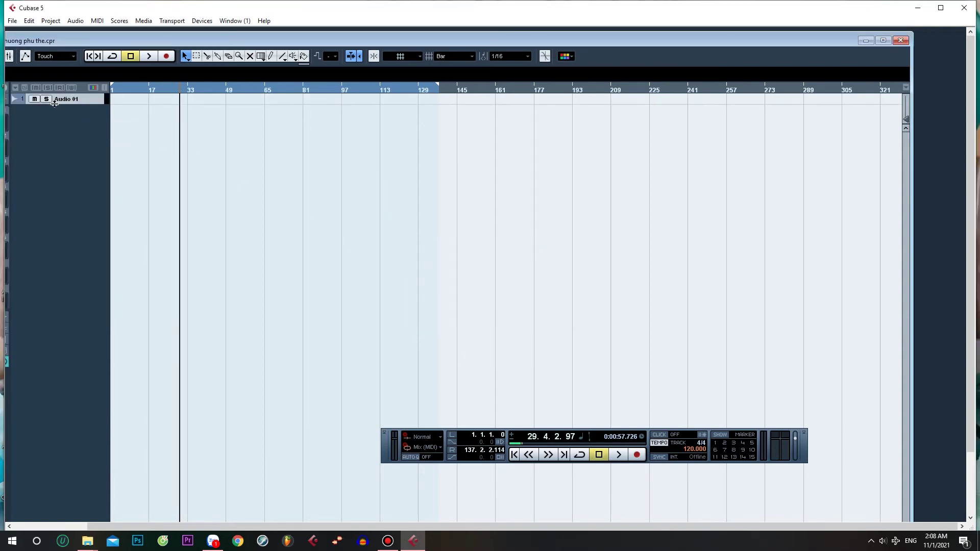
left_click_drag(56, 105, 56, 165)
Add one audio track with the Mono configuration below the stereo track.
right_click(59, 197)
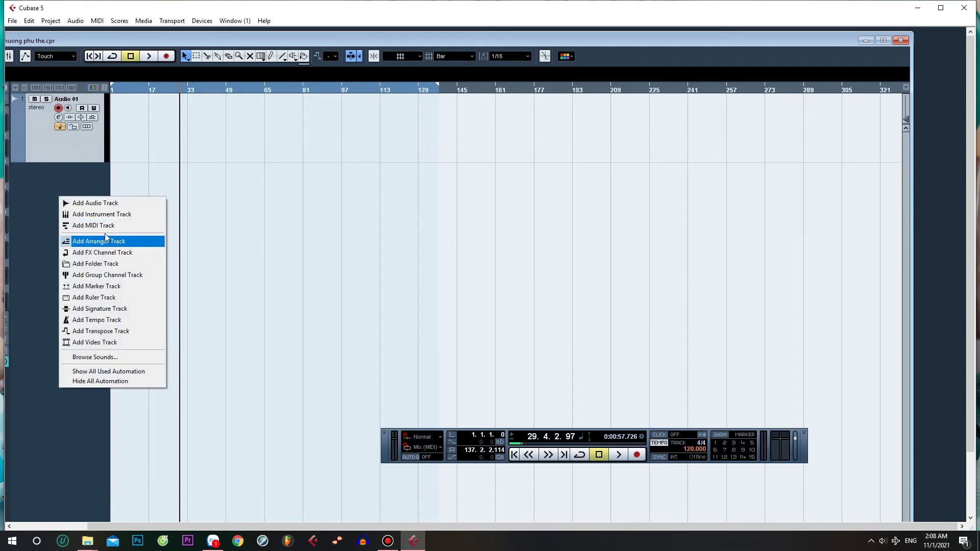
left_click(113, 203)
left_click(489, 282)
left_click(478, 286)
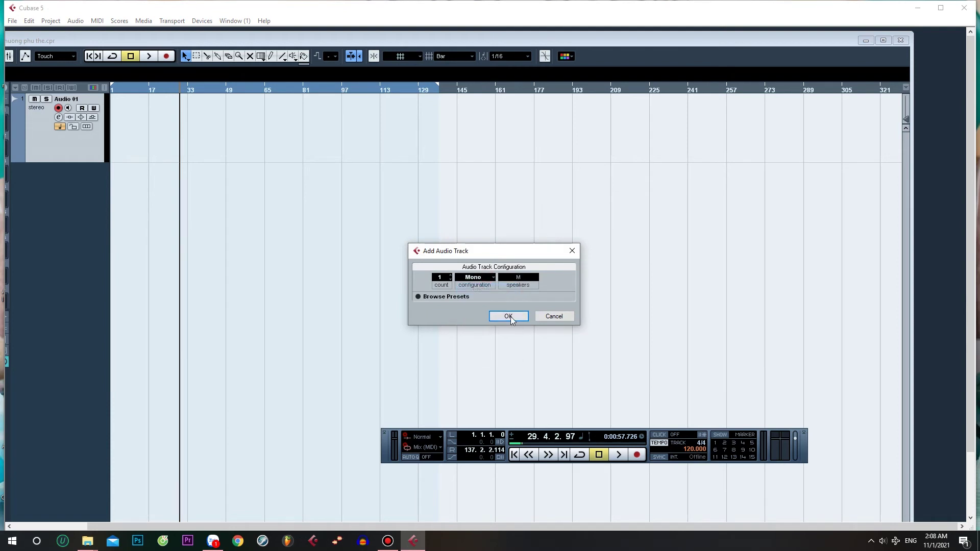
left_click(509, 318)
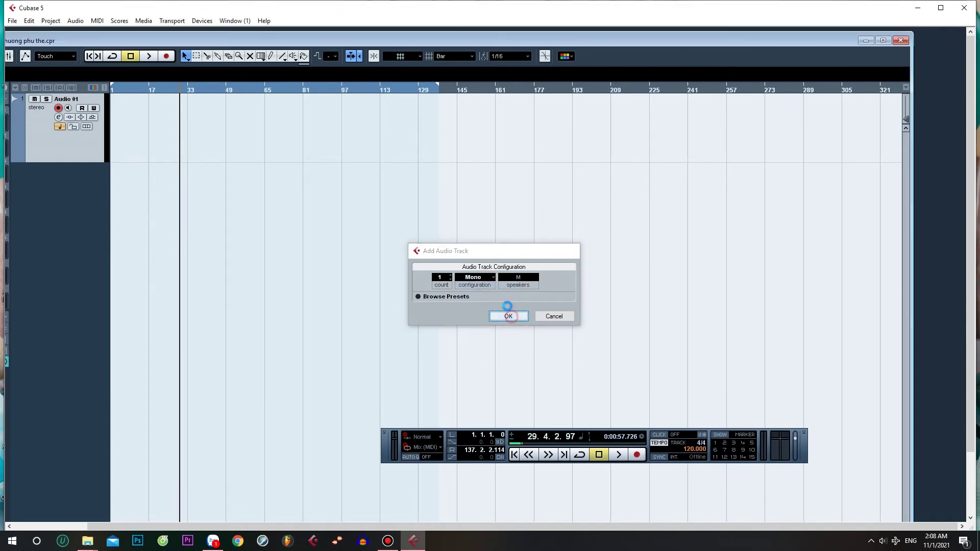
Rename the stereo track as nhac and the mono track as coical.
double_click(66, 99)
type("nhac")
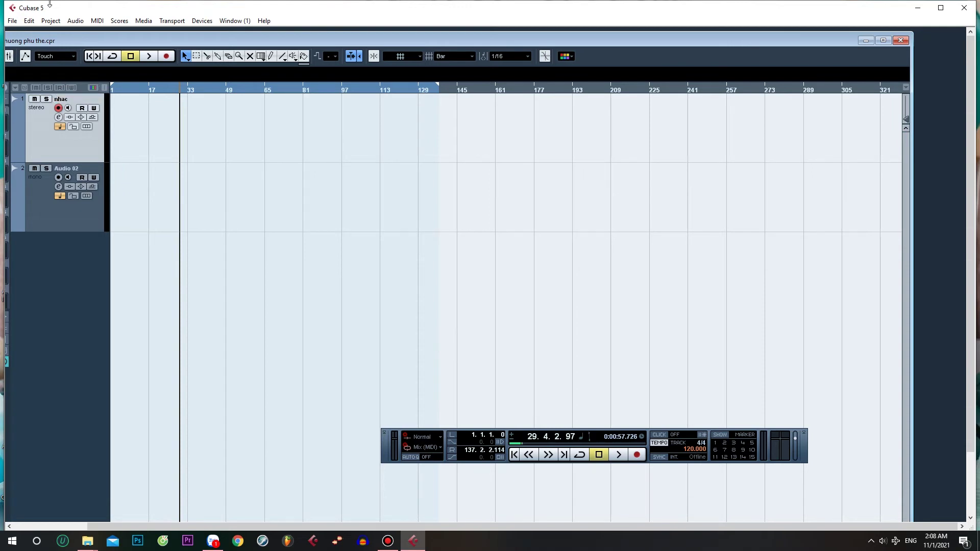
double_click(76, 169)
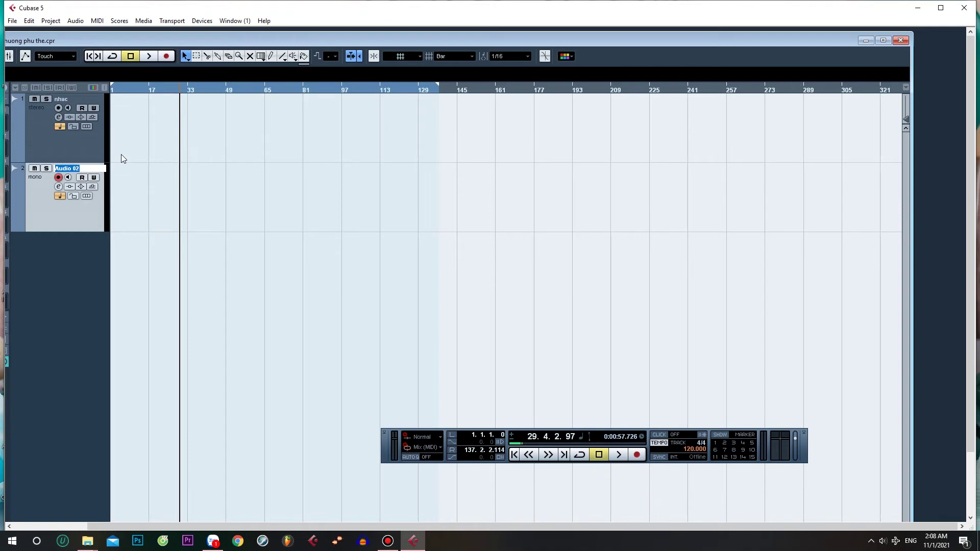
type("coical")
key("Return")
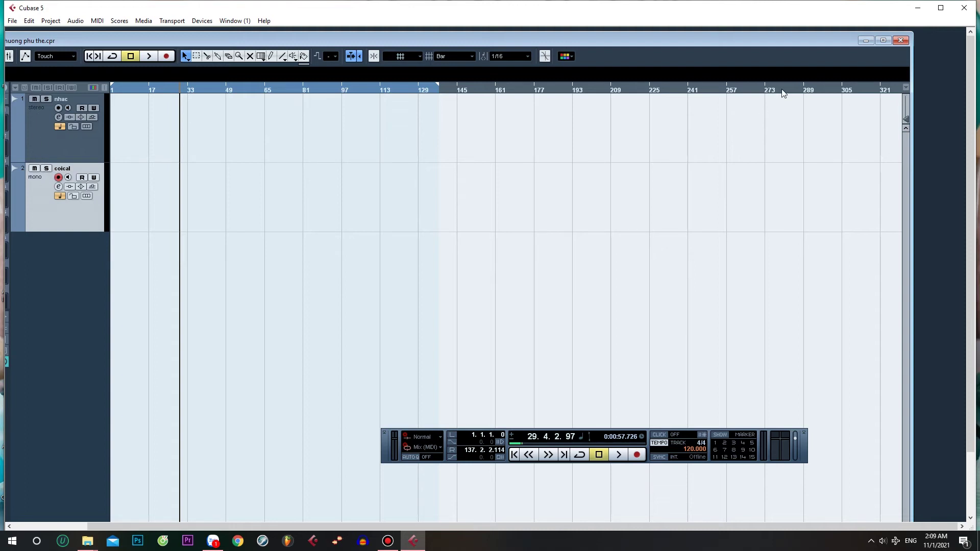
Maximize the project window and route the coical track from the left channel of Stereo In to Stereo Out.
left_click(883, 40)
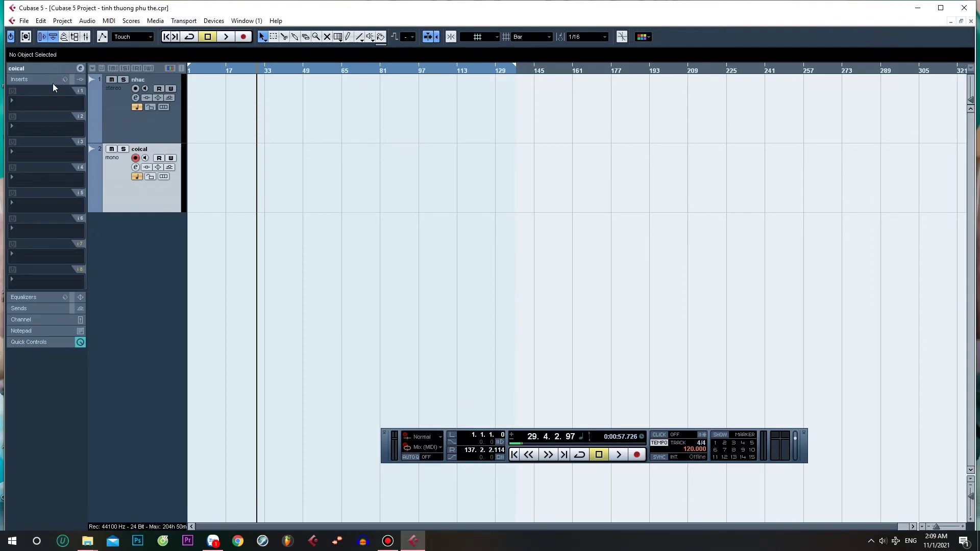
left_click(44, 67)
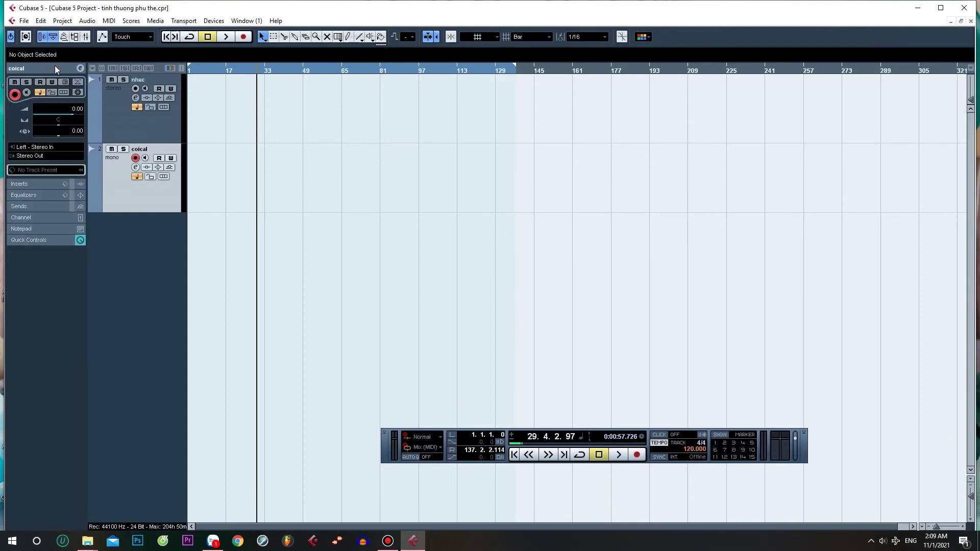
left_click(60, 148)
mouse_move(63, 173)
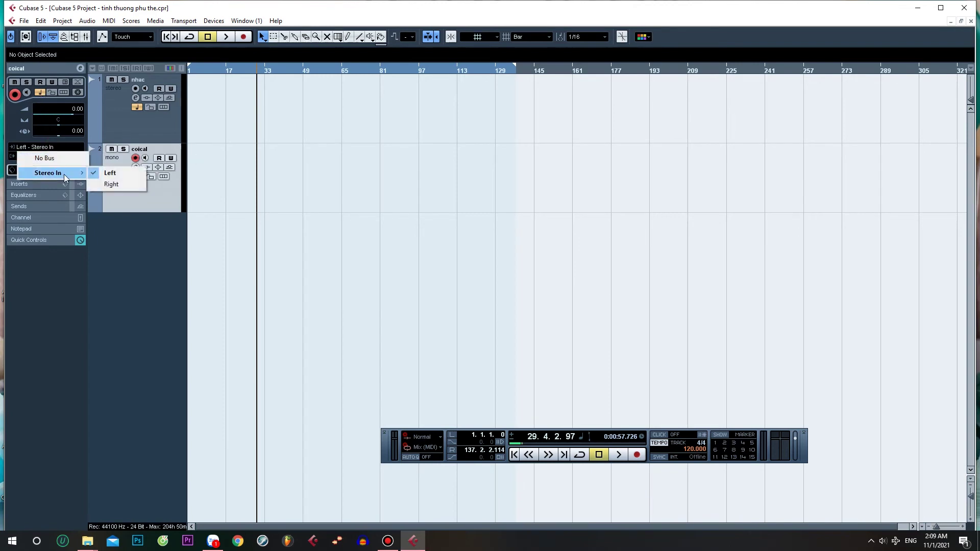
left_click(113, 173)
left_click(59, 147)
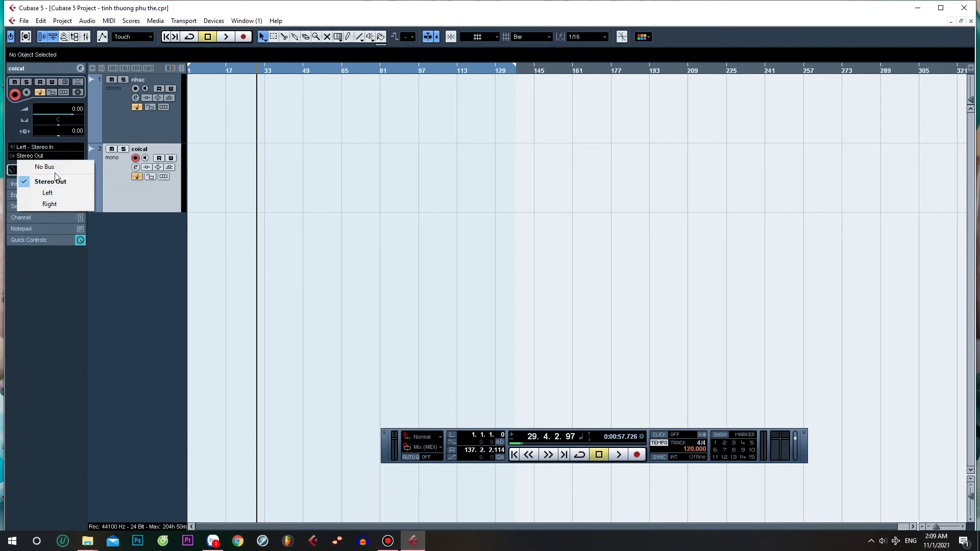
left_click(43, 179)
Route the nhac track with Stereo In as its input and Stereo Out as its output.
left_click(117, 116)
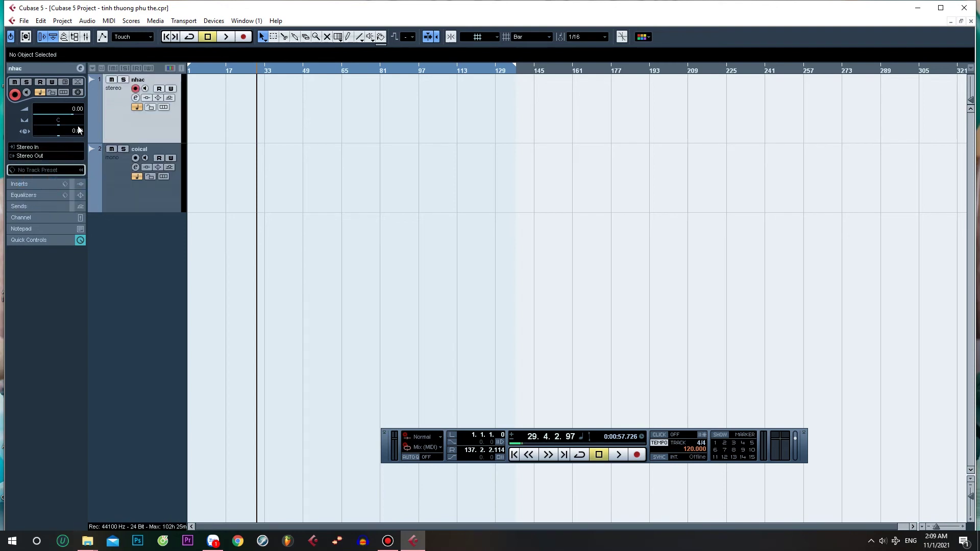
left_click(58, 146)
left_click(62, 171)
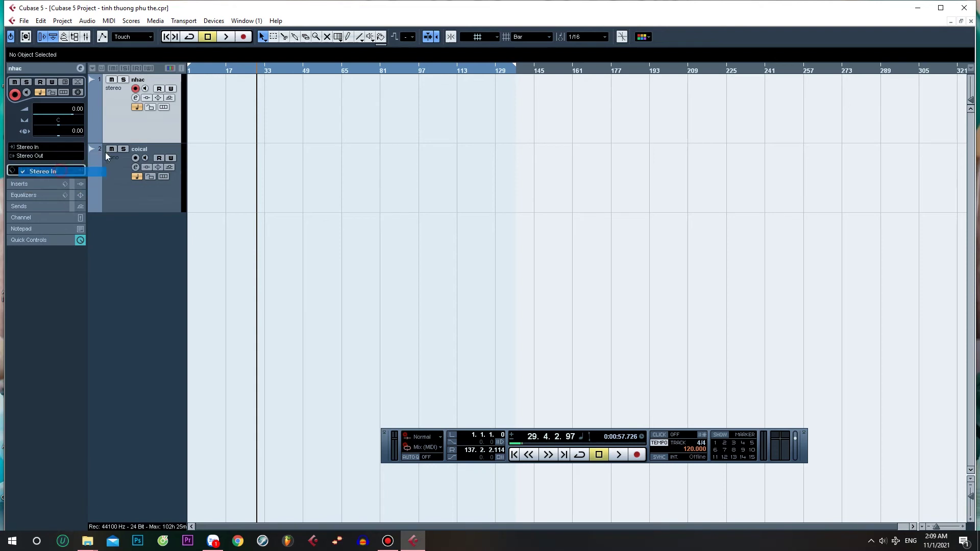
left_click(50, 156)
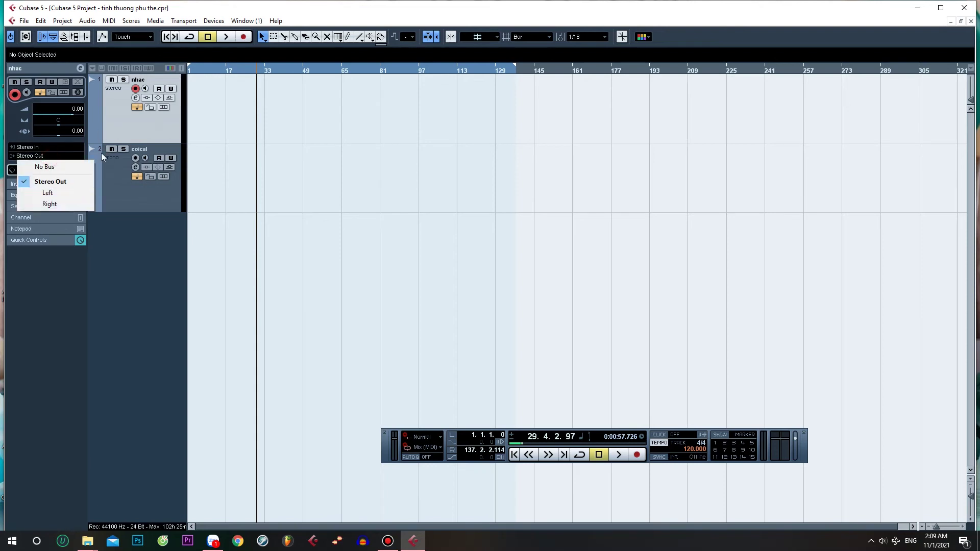
left_click(50, 182)
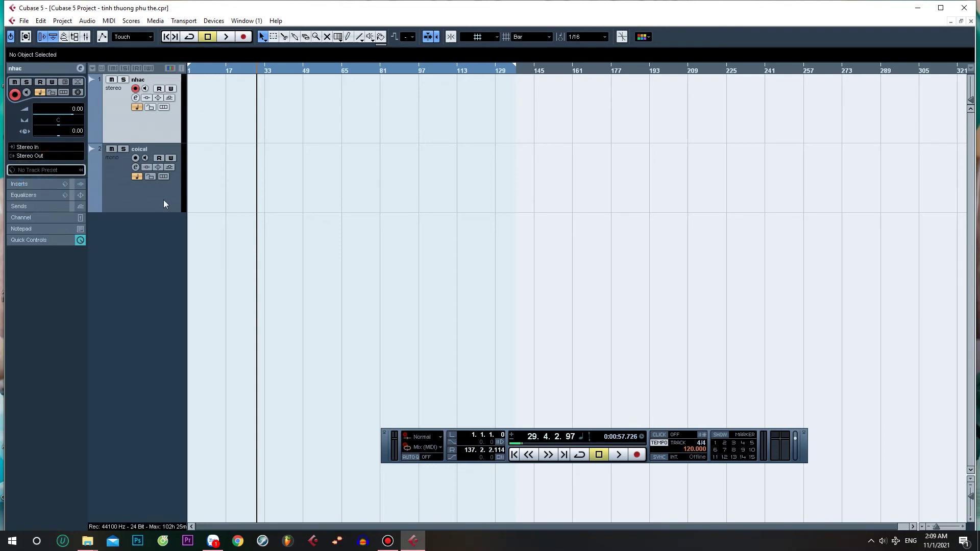
Enable monitoring on the coical track and record a short test take from the current cursor position.
left_click(126, 205)
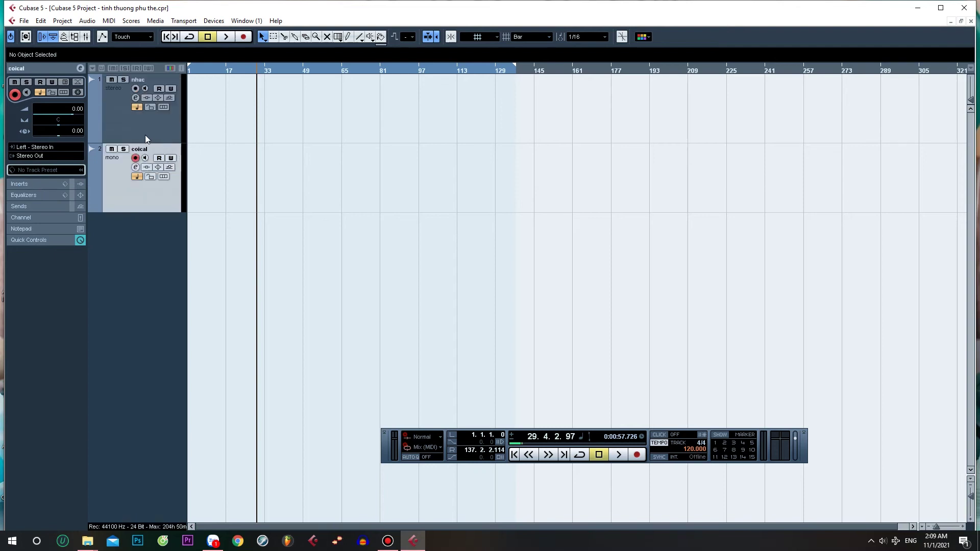
left_click(146, 158)
left_click(245, 37)
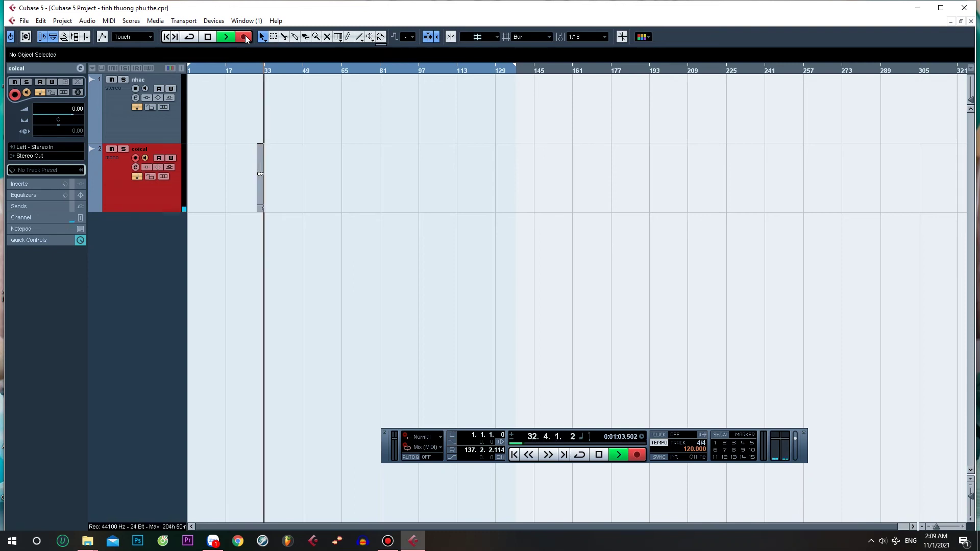
left_click(245, 37)
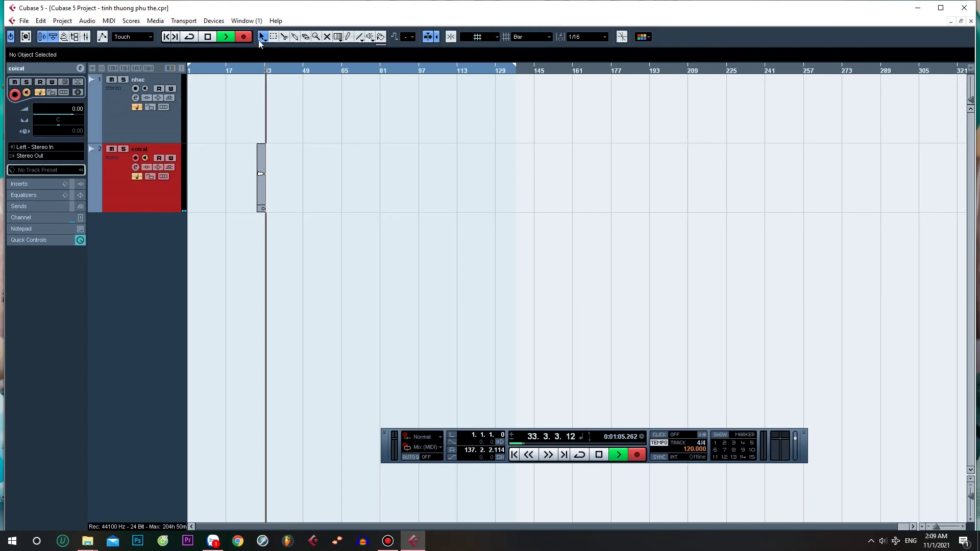
Select the recorded coical take, play it back from its start, and disarm recording on the track.
left_click(259, 200)
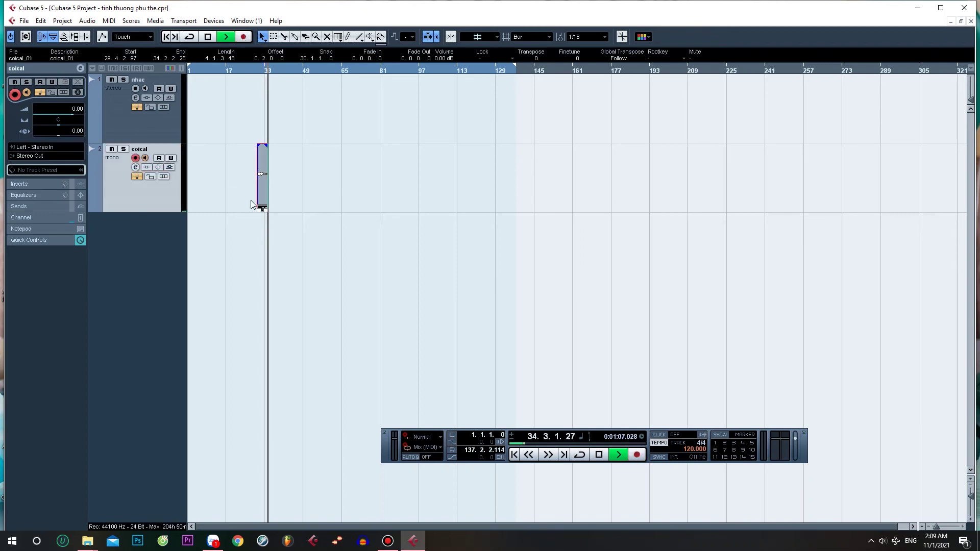
left_click(258, 74)
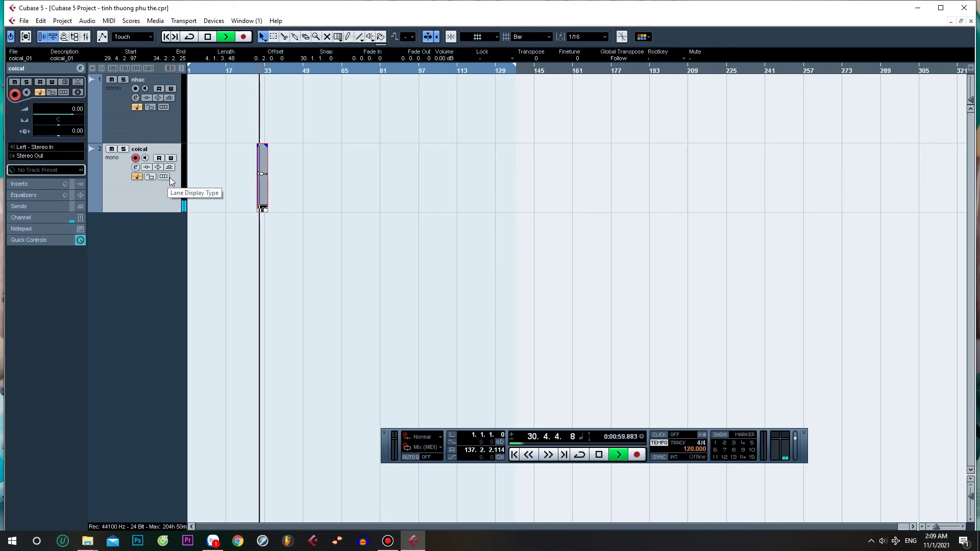
left_click(136, 159)
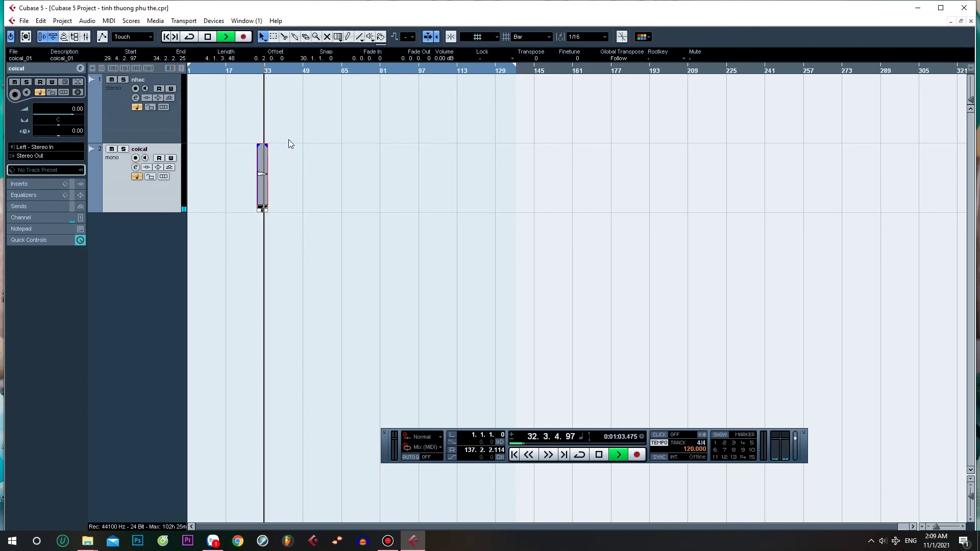
Switch to File Explorer and open the Downloads folder.
left_click(88, 541)
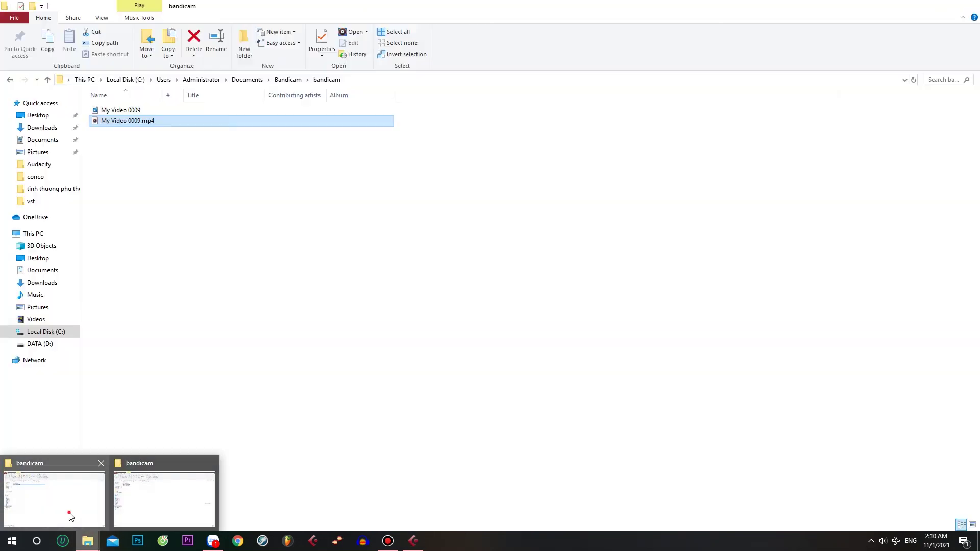
left_click(70, 510)
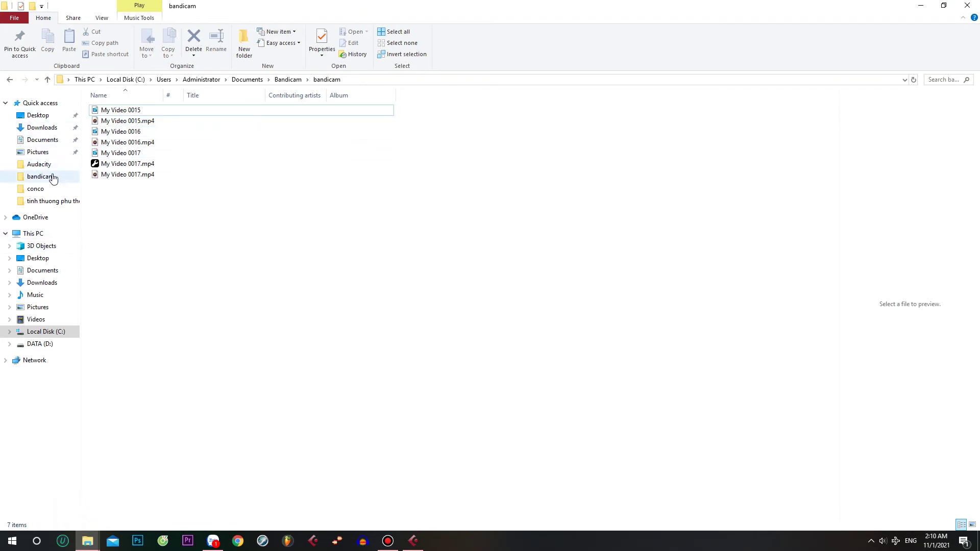
left_click(43, 128)
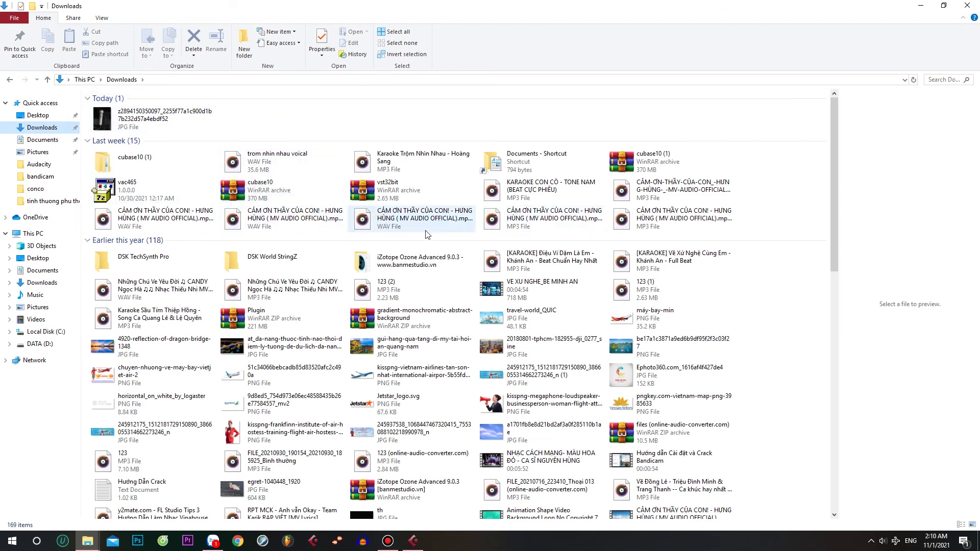
Import the CẢM ƠN THẦY CỦA CON! mp4_music WAV from Downloads onto Cubase's nhac track with unchanged import options, starting at bar 1.
left_click_drag(396, 224, 204, 122)
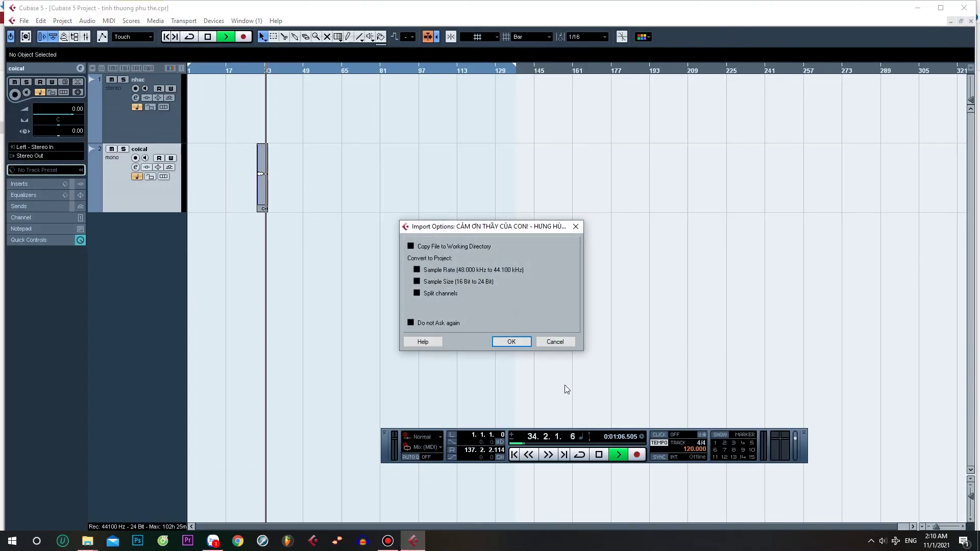
left_click(517, 346)
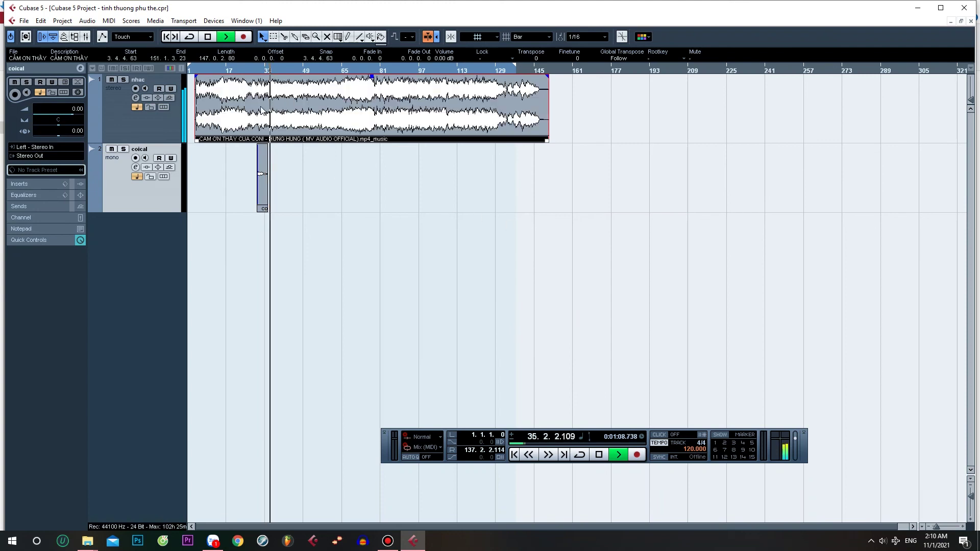
left_click_drag(319, 113, 312, 113)
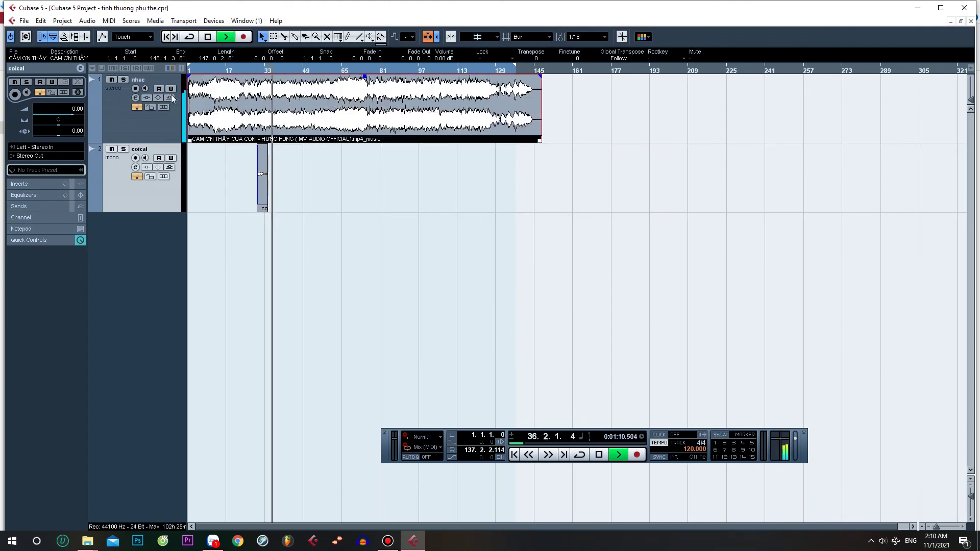
Mute the nhac track and delete the short test take from the coical track.
left_click(111, 80)
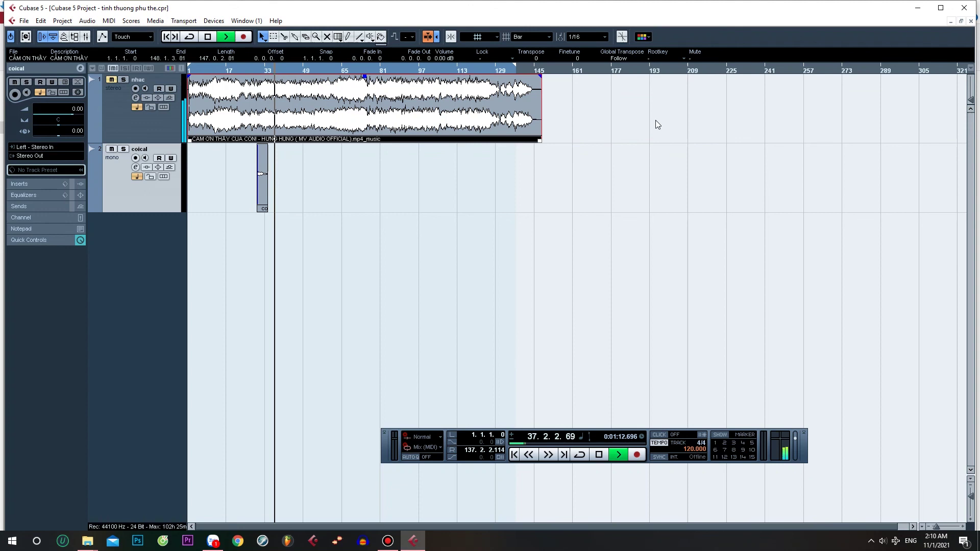
left_click(262, 162)
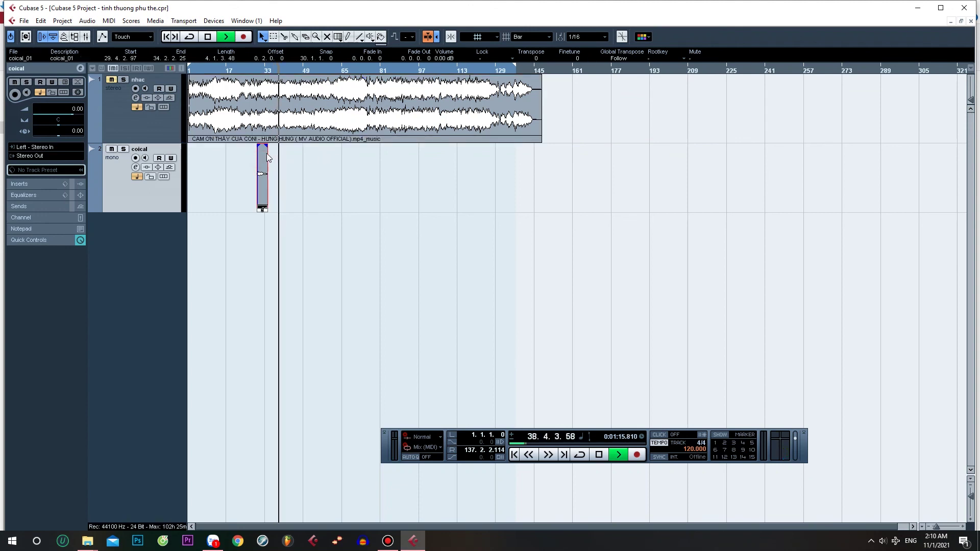
key("Delete")
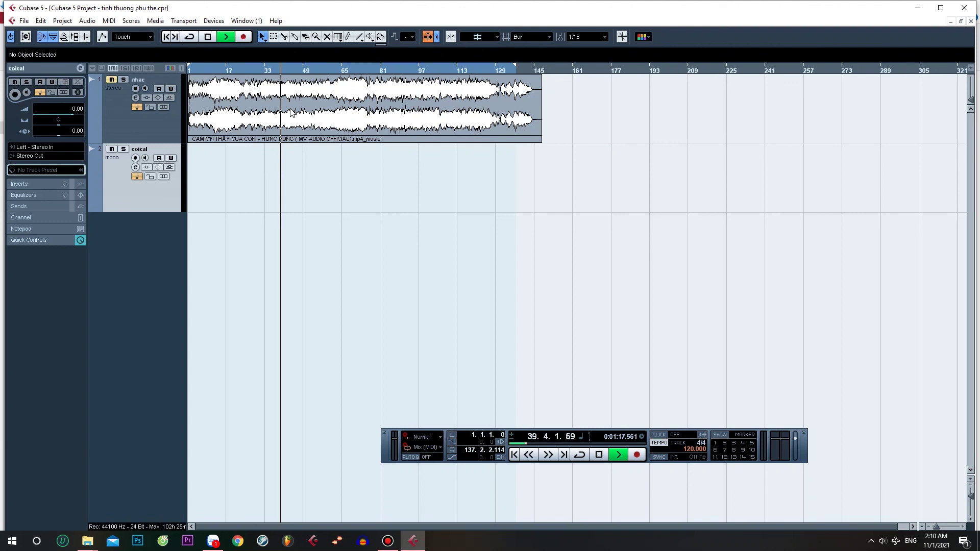